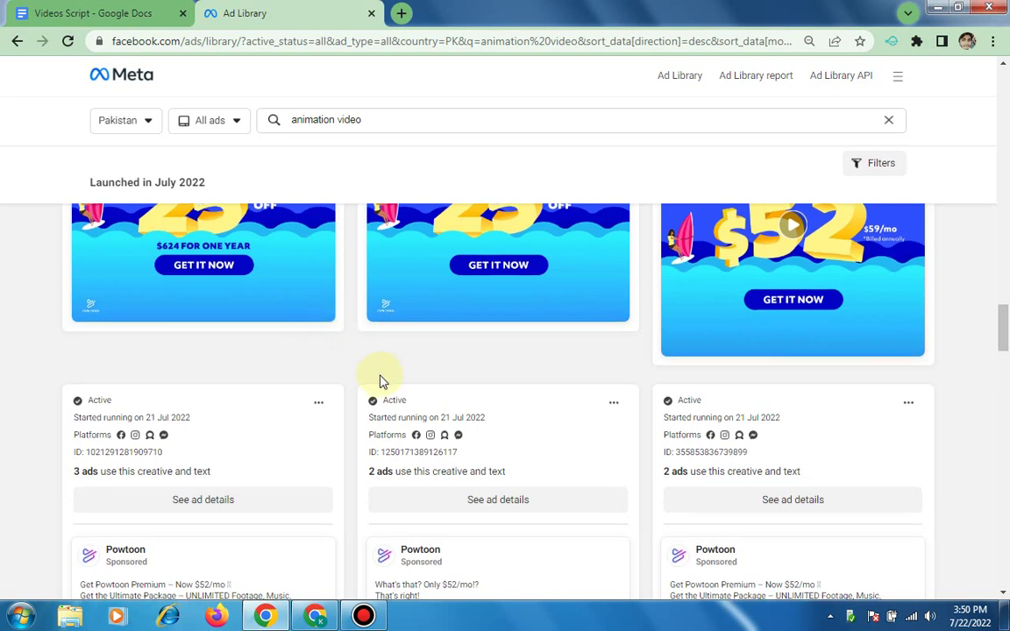
- Look through the Pakistan ads found for "animation video" to see which advertisers and offers are running
{"action": "scroll", "coordinate": [381, 382], "scroll_direction": "down", "scroll_amount": 3}
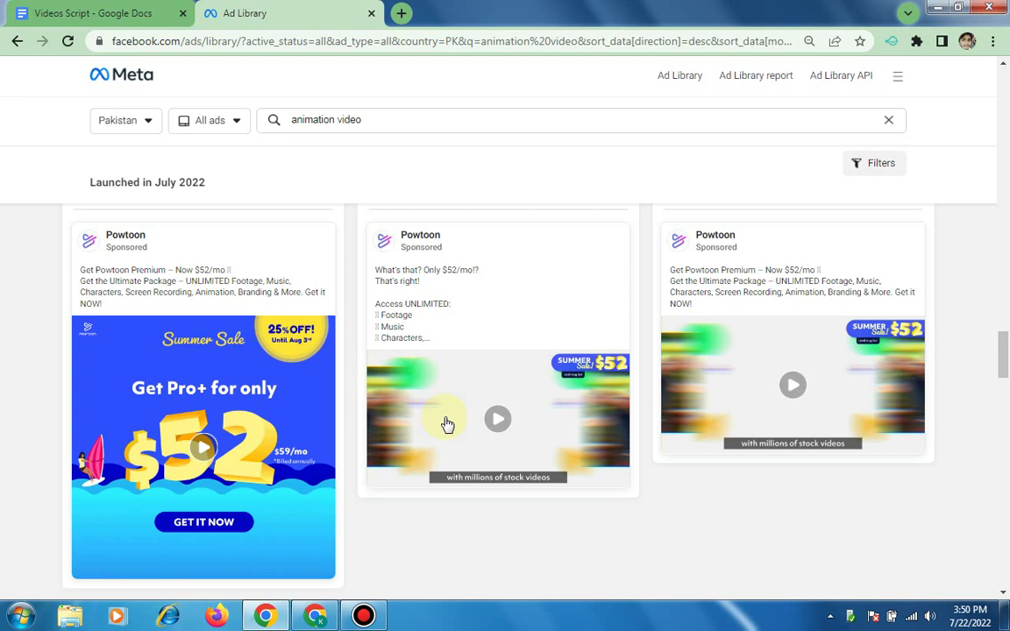
{"action": "scroll", "coordinate": [447, 424], "scroll_direction": "down", "scroll_amount": 1}
{"action": "scroll", "coordinate": [447, 425], "scroll_direction": "down", "scroll_amount": 3}
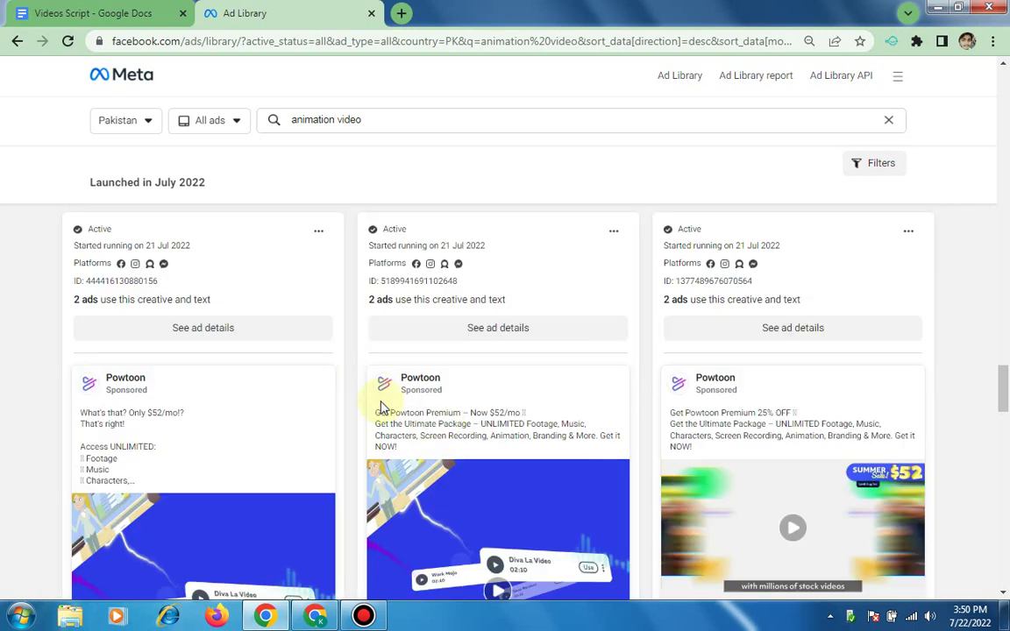
{"action": "scroll", "coordinate": [380, 402], "scroll_direction": "up", "scroll_amount": 3}
{"action": "scroll", "coordinate": [381, 402], "scroll_direction": "down", "scroll_amount": 10}
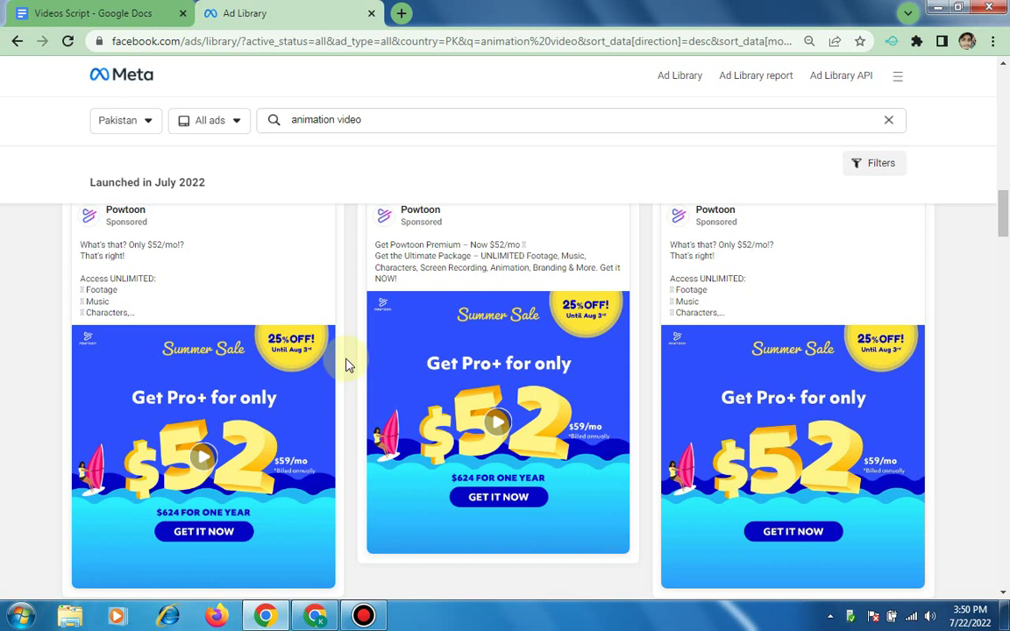
{"action": "scroll", "coordinate": [349, 235], "scroll_direction": "down", "scroll_amount": 6}
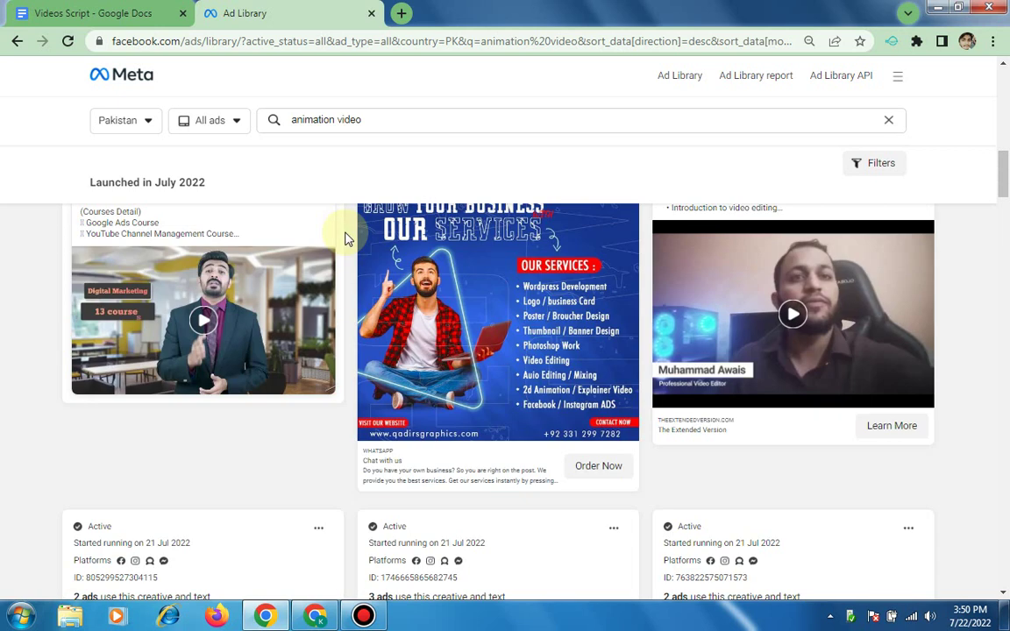
{"action": "scroll", "coordinate": [349, 233], "scroll_direction": "up", "scroll_amount": 3}
{"action": "scroll", "coordinate": [345, 216], "scroll_direction": "up", "scroll_amount": 5}
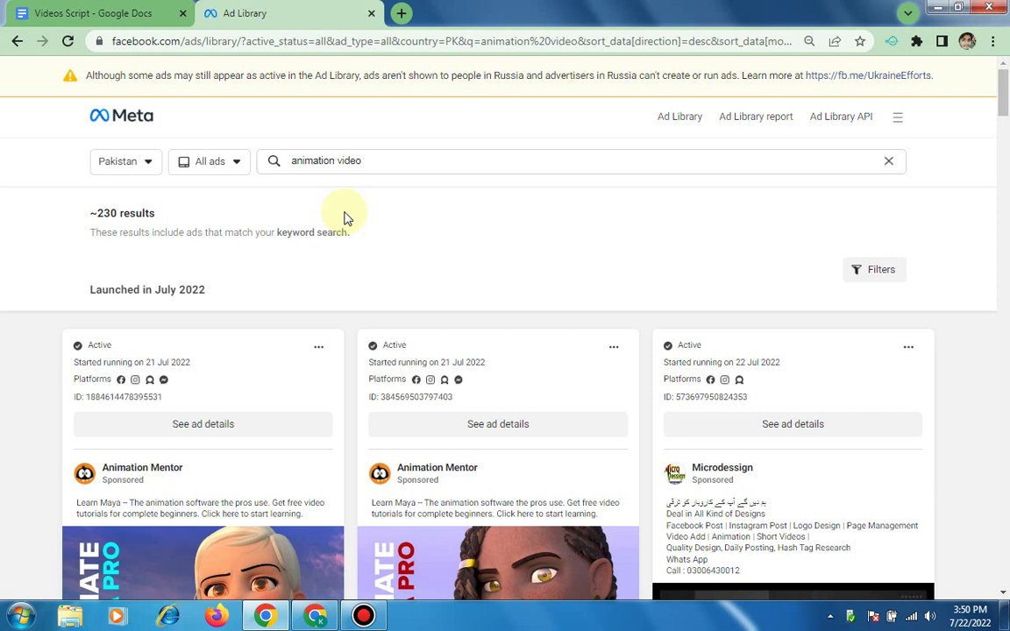
- Search the Ad Library in Pakistan for "2D animation video" across all ads
{"action": "left_click", "coordinate": [294, 179]}
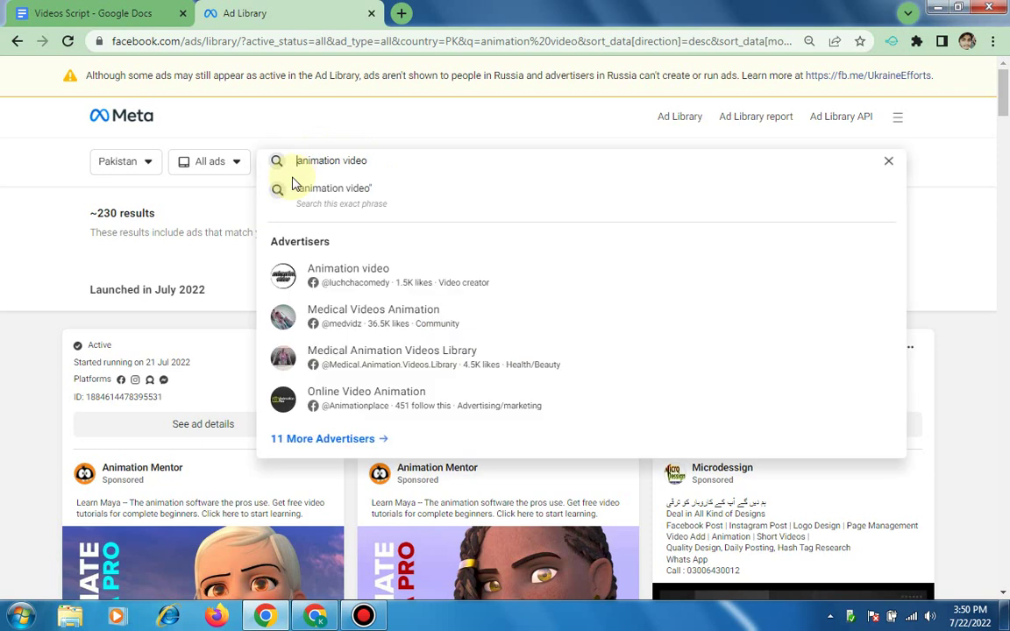
{"action": "type", "text": "2Dv"}
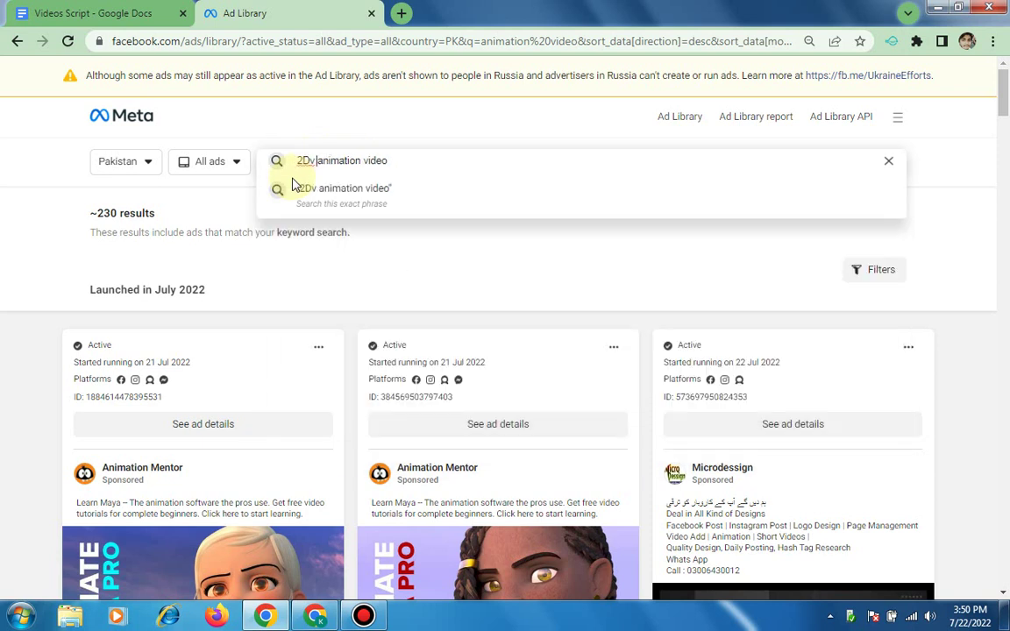
{"action": "key", "text": "BackSpace"}
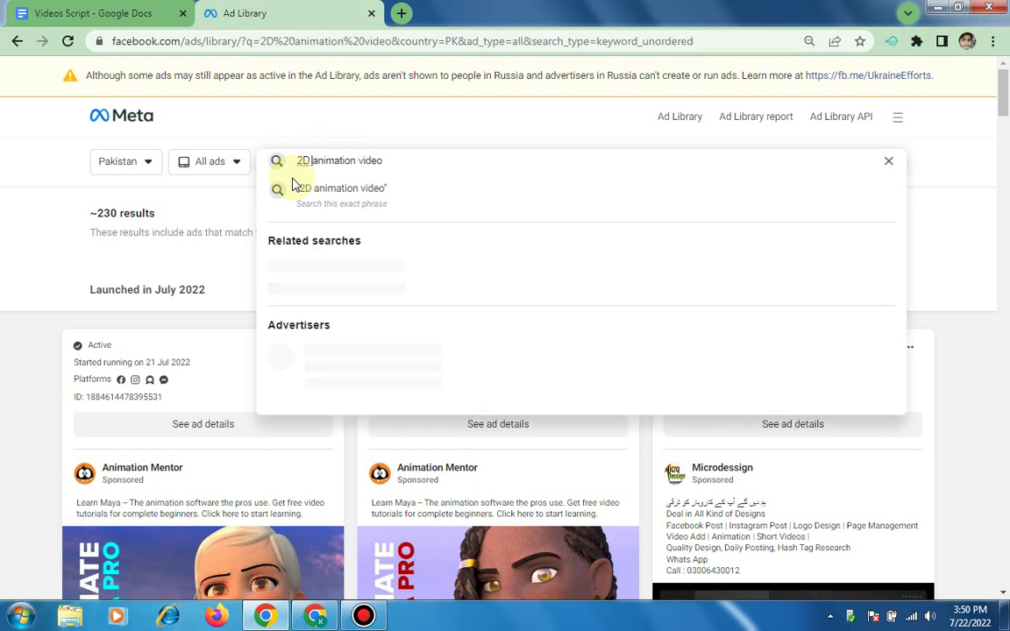
{"action": "key", "text": "Return"}
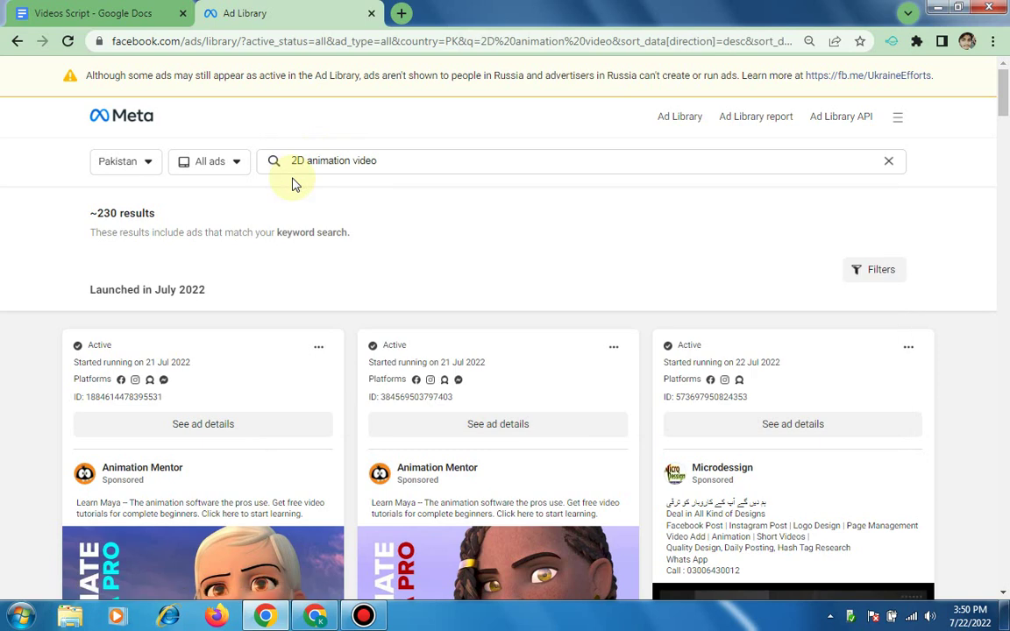
{"action": "scroll", "coordinate": [360, 358], "scroll_direction": "down", "scroll_amount": 3}
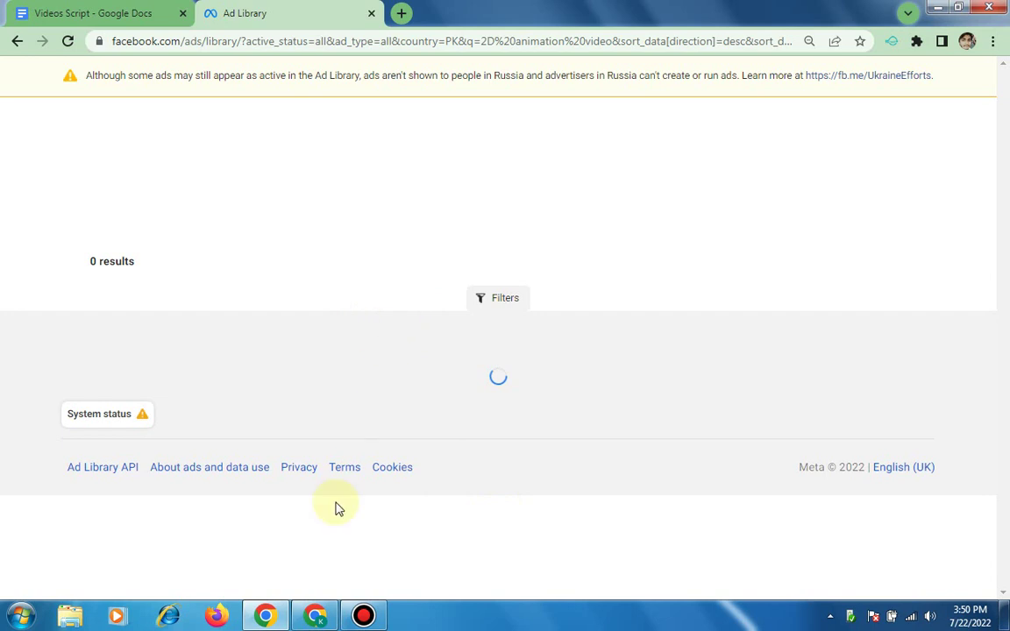
- Switch to the Ads Manager window, search the ad set's detailed targeting for "Animation", and add the Animated movies interest
{"action": "mouse_move", "coordinate": [314, 620]}
{"action": "left_click", "coordinate": [313, 526]}
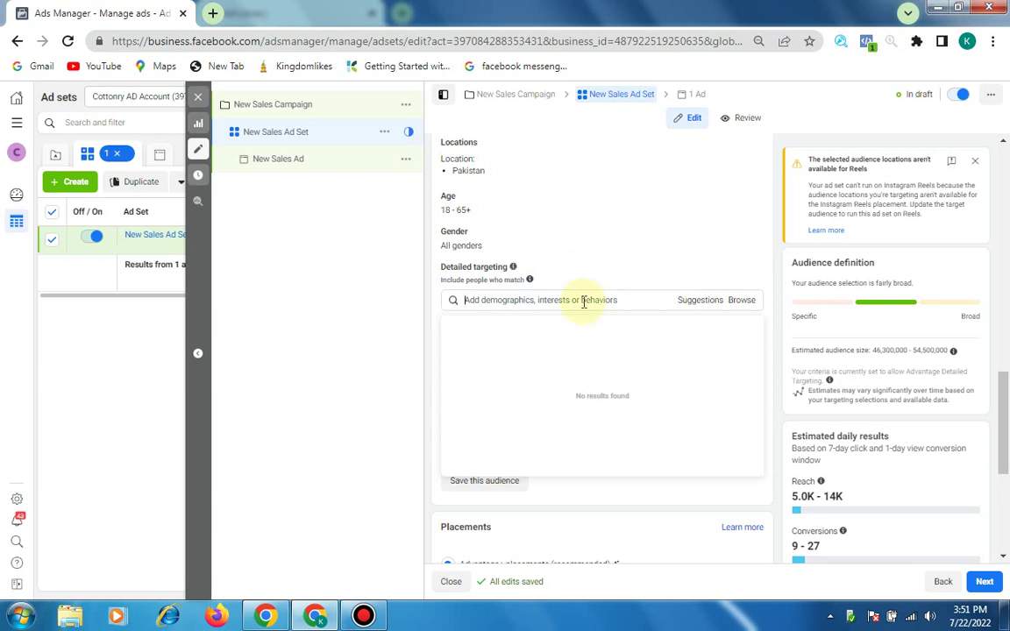
{"action": "left_click", "coordinate": [432, 307]}
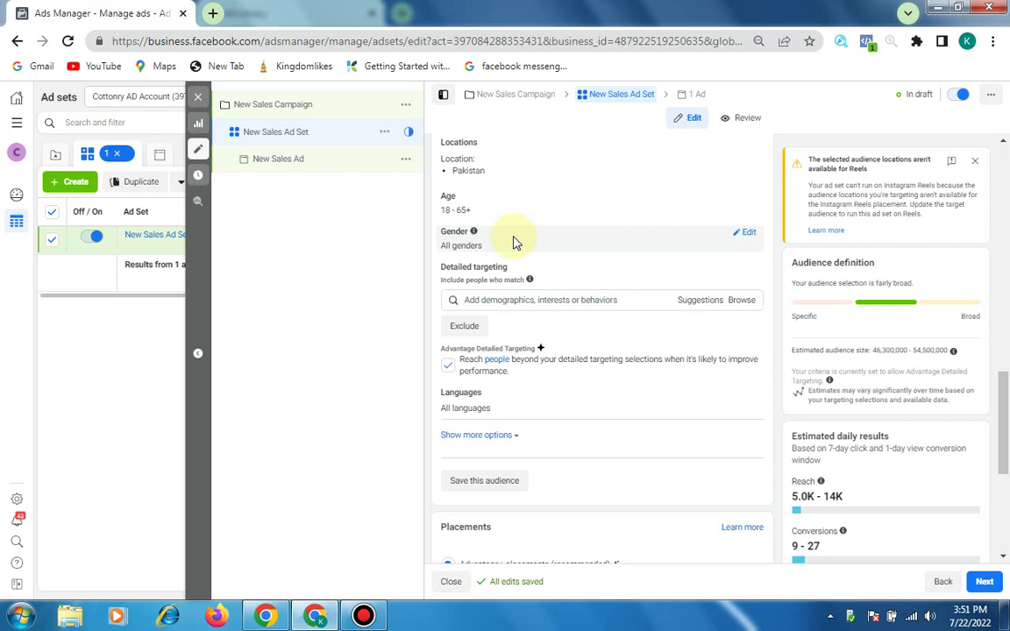
{"action": "left_click", "coordinate": [529, 301]}
{"action": "type", "text": "Animation"}
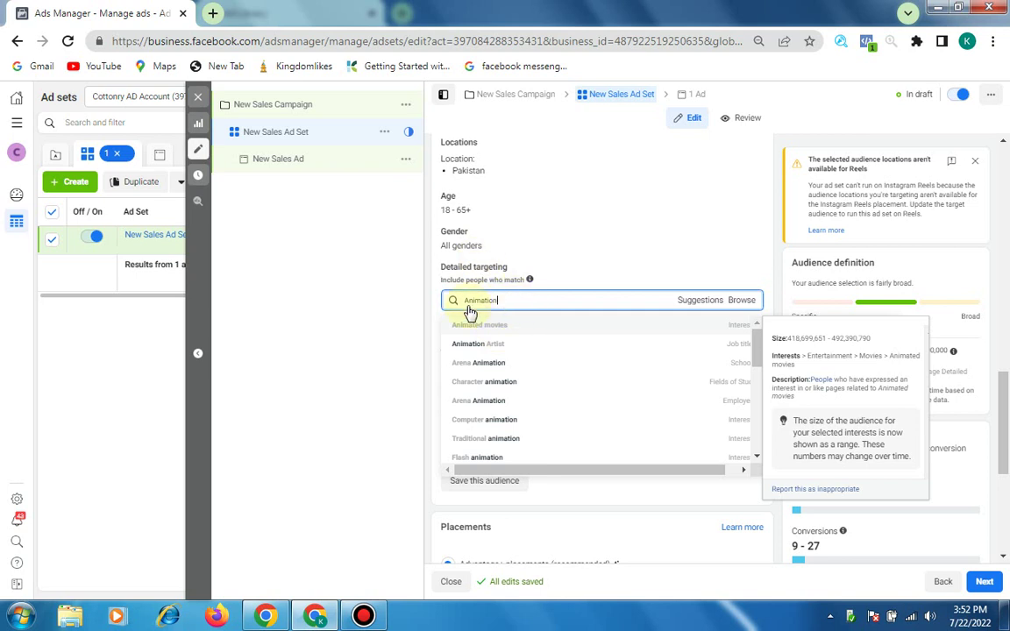
{"action": "left_click", "coordinate": [737, 324]}
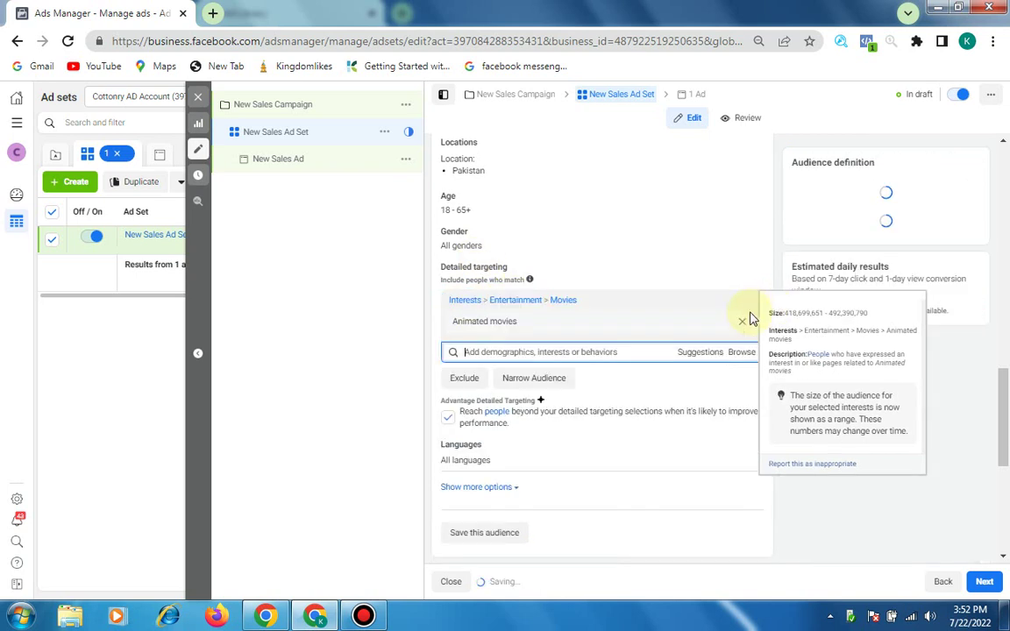
{"action": "left_click", "coordinate": [683, 390]}
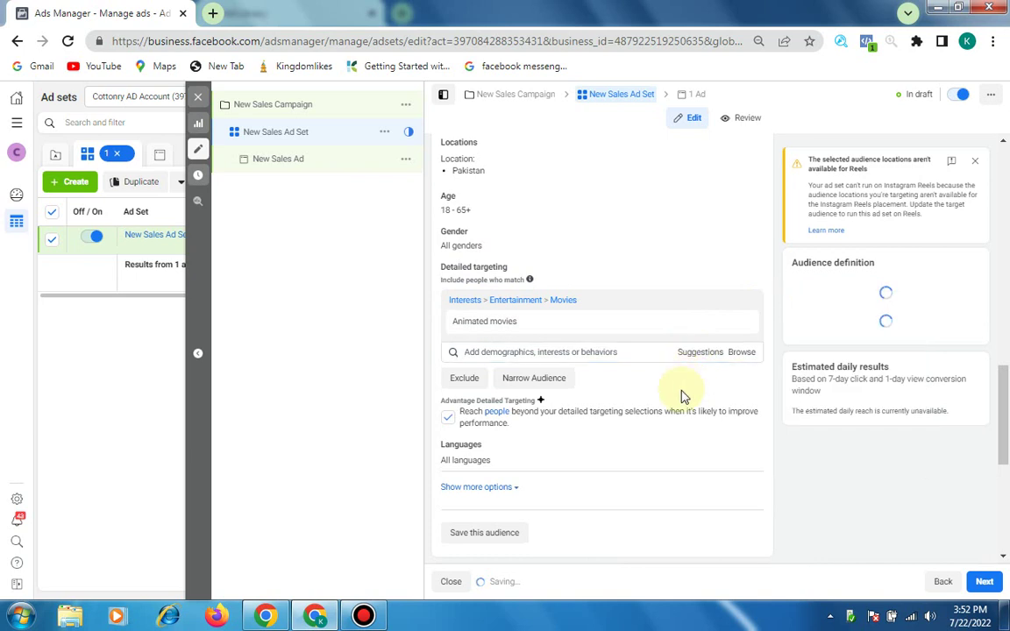
- Review the suggested detailed targeting options based on the Animated movies interest, and close the list
{"action": "scroll", "coordinate": [685, 379], "scroll_direction": "down", "scroll_amount": 1}
{"action": "left_click", "coordinate": [698, 279]}
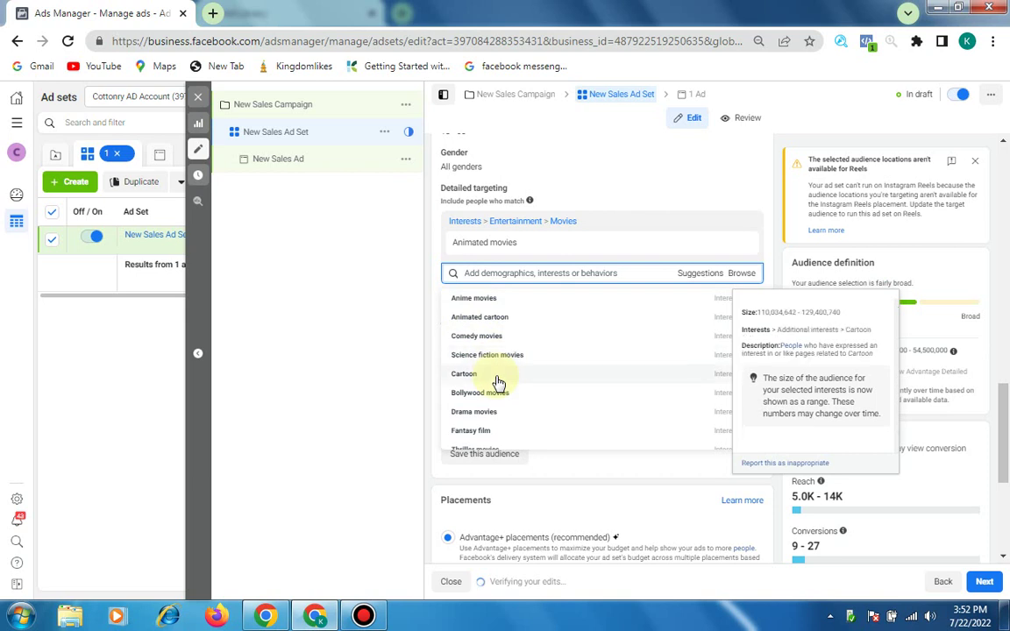
{"action": "scroll", "coordinate": [497, 383], "scroll_direction": "down", "scroll_amount": 2}
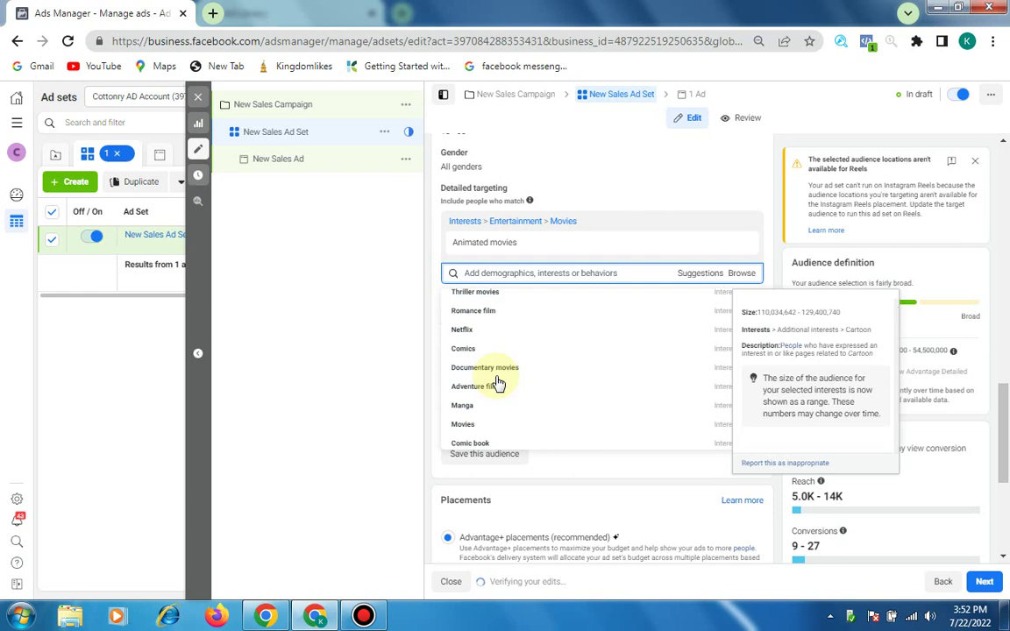
{"action": "scroll", "coordinate": [495, 383], "scroll_direction": "down", "scroll_amount": 2}
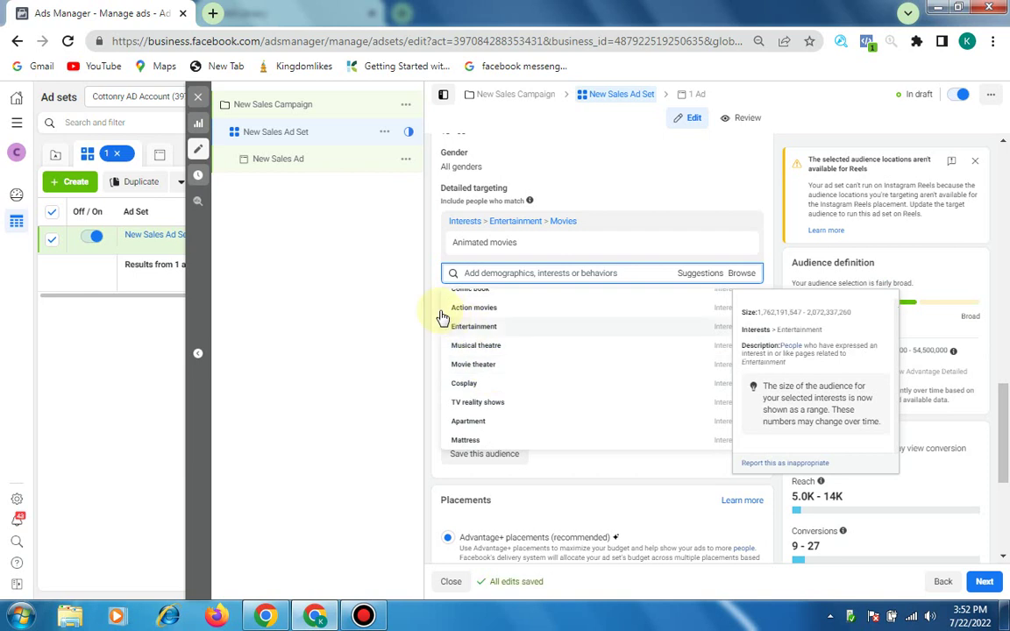
{"action": "scroll", "coordinate": [440, 307], "scroll_direction": "down", "scroll_amount": 2}
{"action": "scroll", "coordinate": [433, 286], "scroll_direction": "up", "scroll_amount": 3}
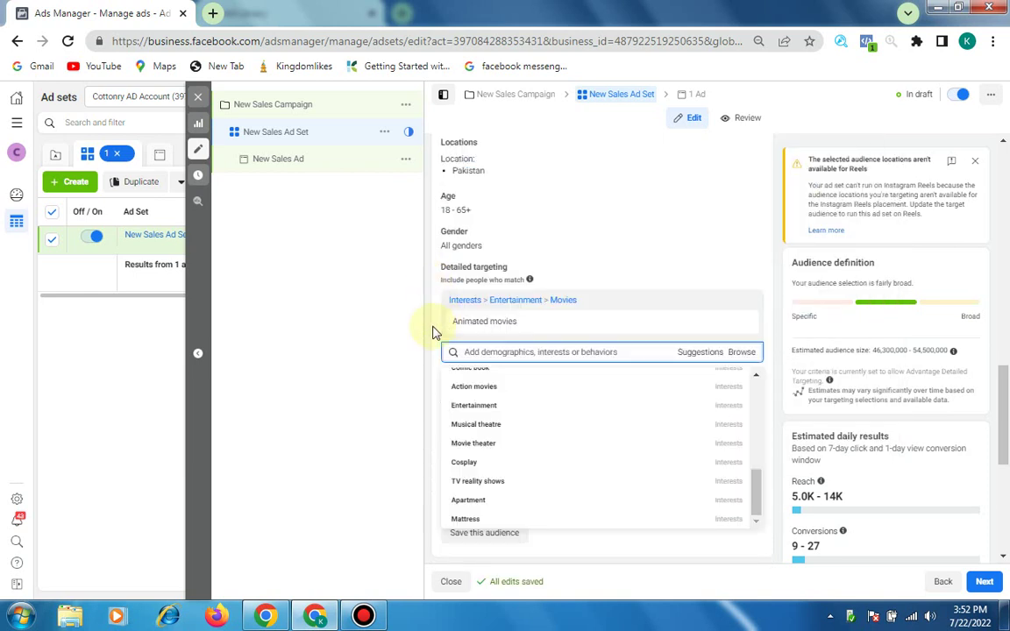
{"action": "left_click", "coordinate": [436, 333]}
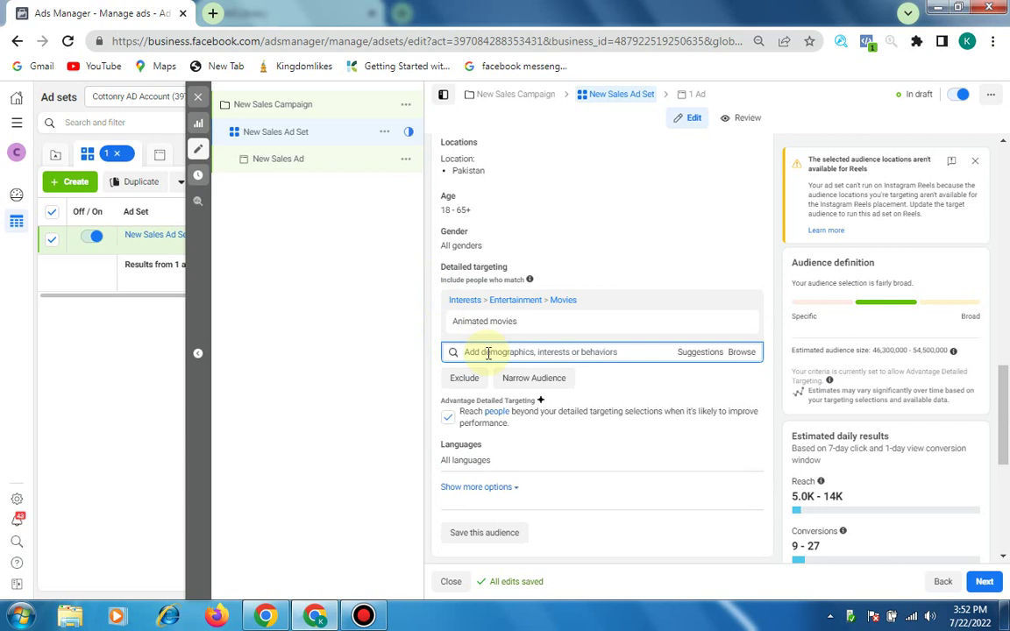
- Search the detailed targeting options for "2d animation"
{"action": "type", "text": "2d"}
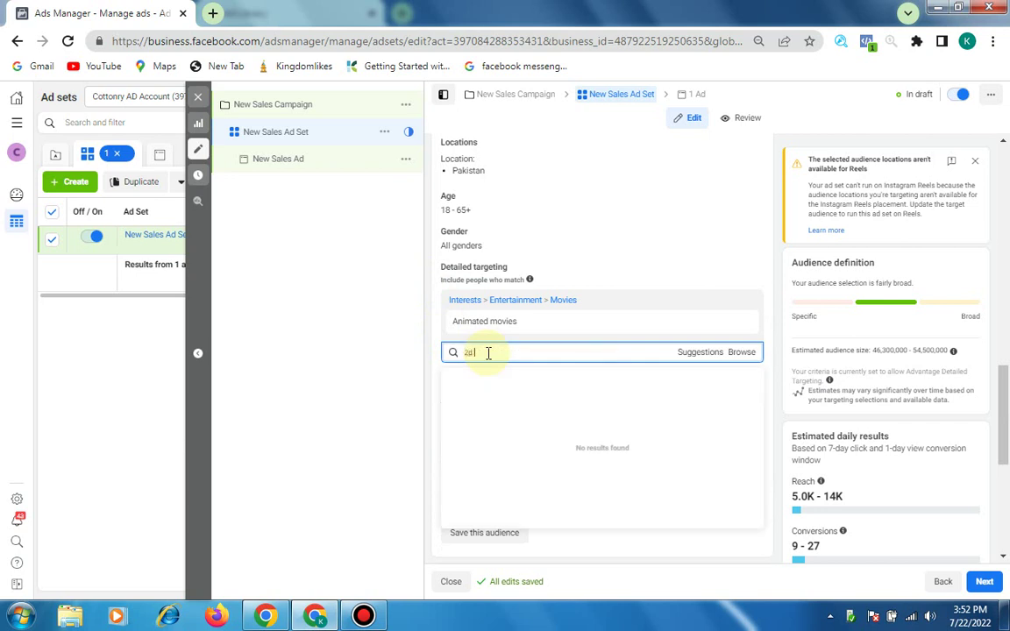
{"action": "type", "text": " animation"}
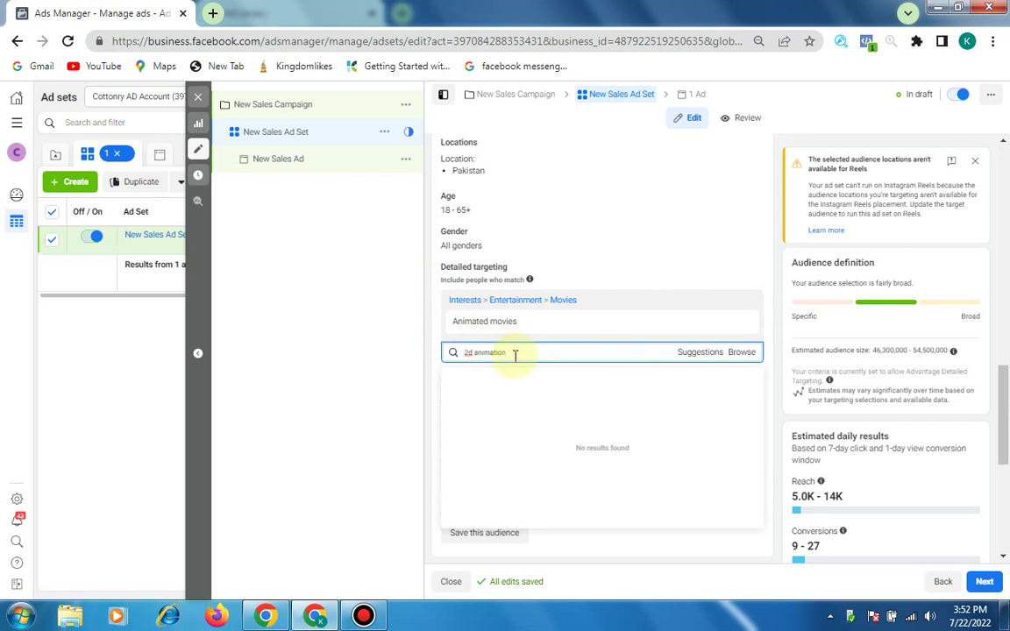
- Change the detailed targeting search to "3d animation" and add the Computer animation interest
{"action": "left_click", "coordinate": [472, 354]}
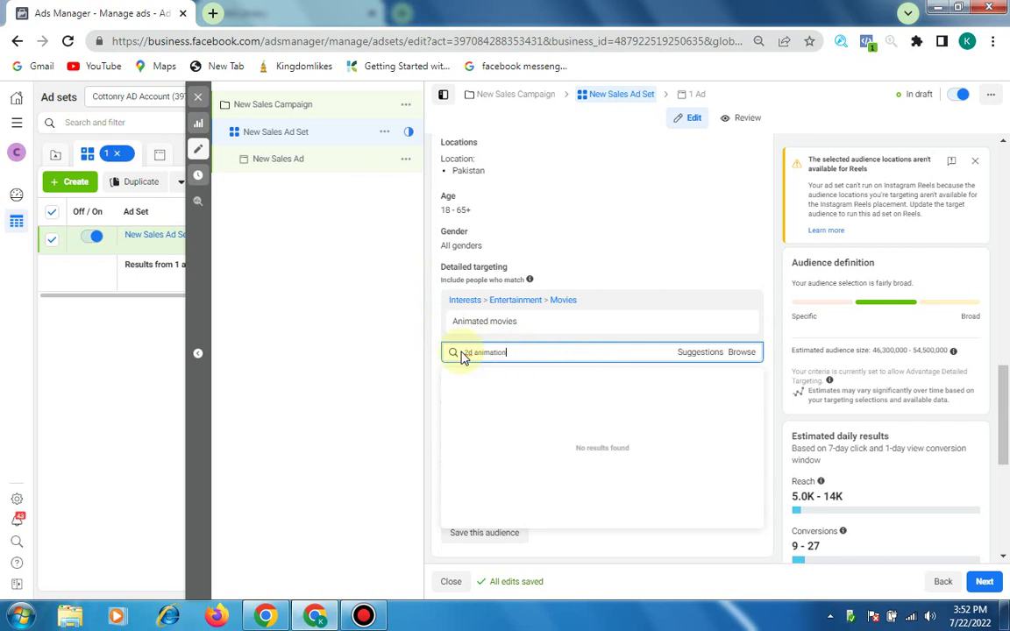
{"action": "key", "text": "shift+Home"}
{"action": "key", "text": "BackSpace"}
{"action": "type", "text": "3d"}
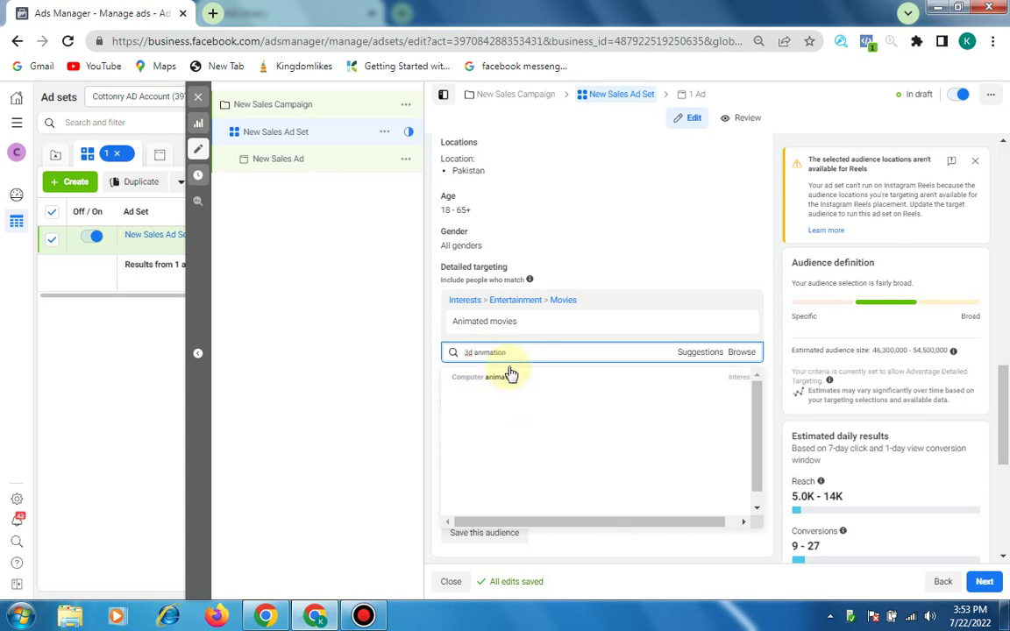
{"action": "mouse_move", "coordinate": [513, 379]}
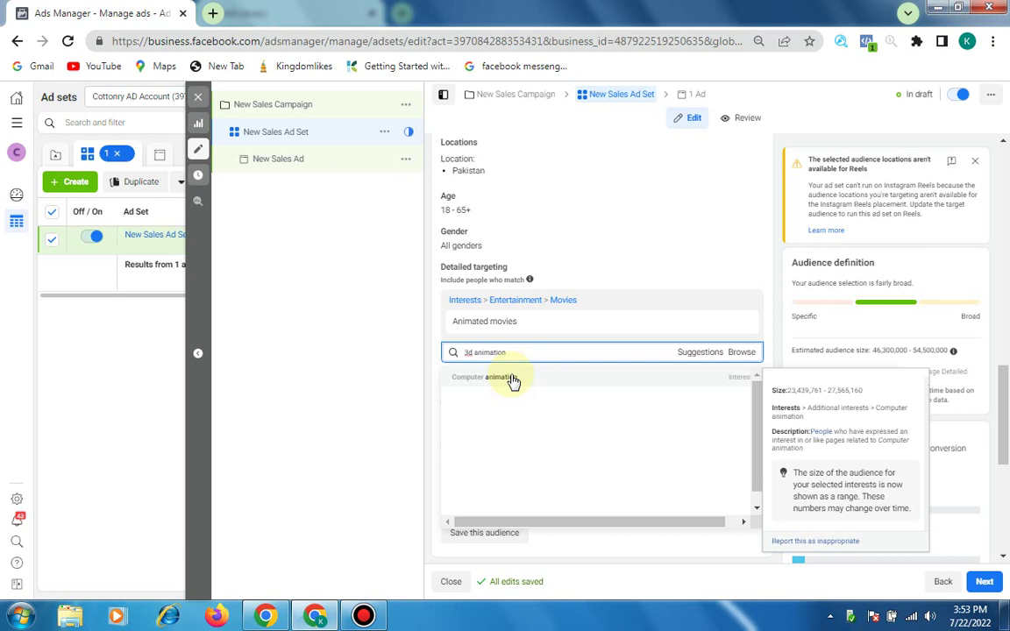
{"action": "left_click", "coordinate": [511, 378]}
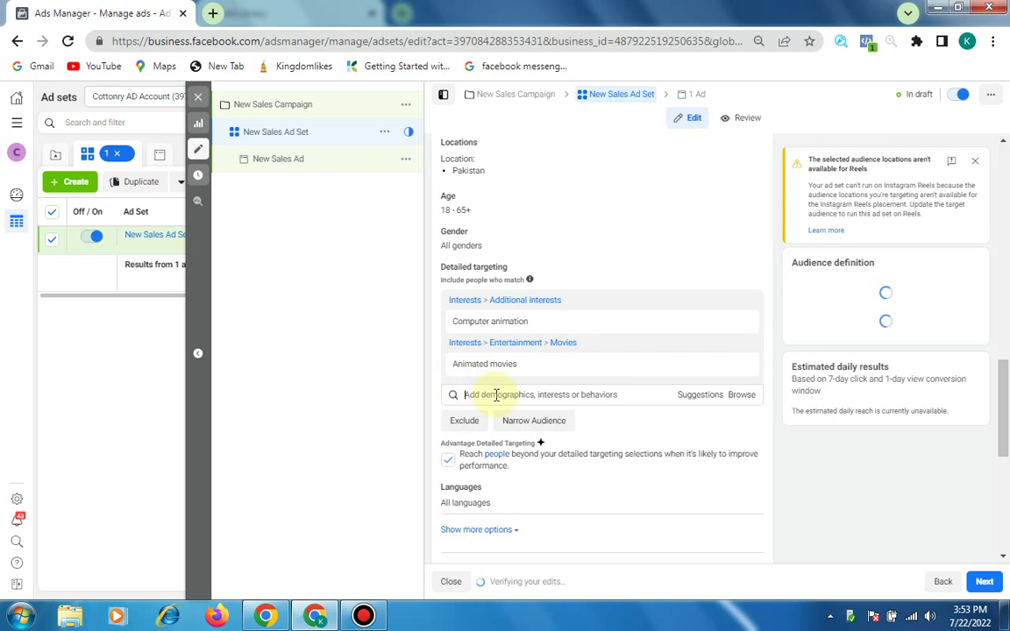
- Search the detailed targeting for "creative designer" and add the Creative Designer job title
{"action": "type", "text": "creative designer"}
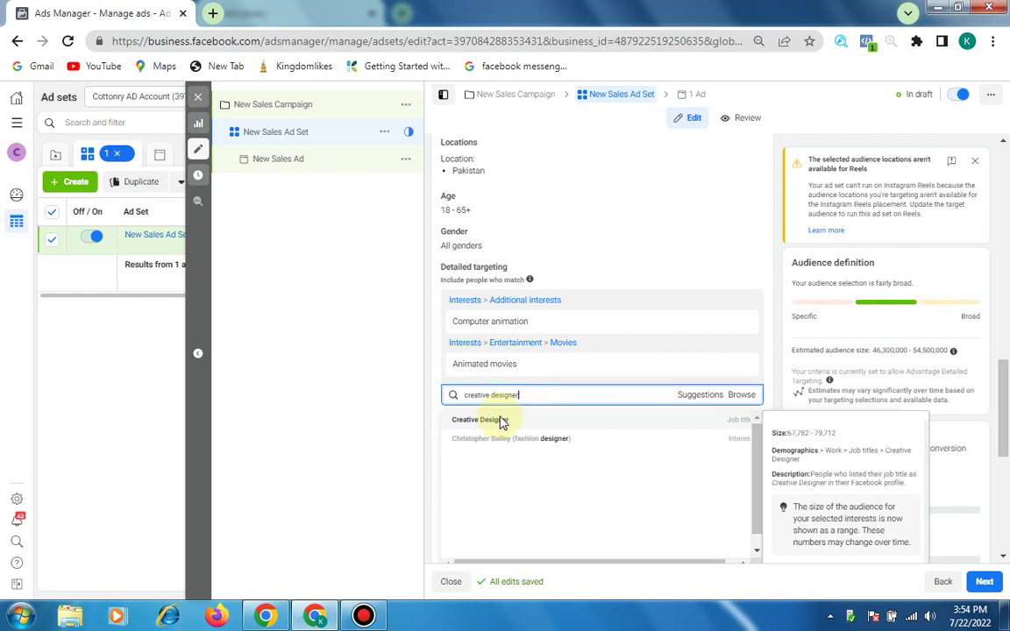
{"action": "left_click", "coordinate": [503, 422]}
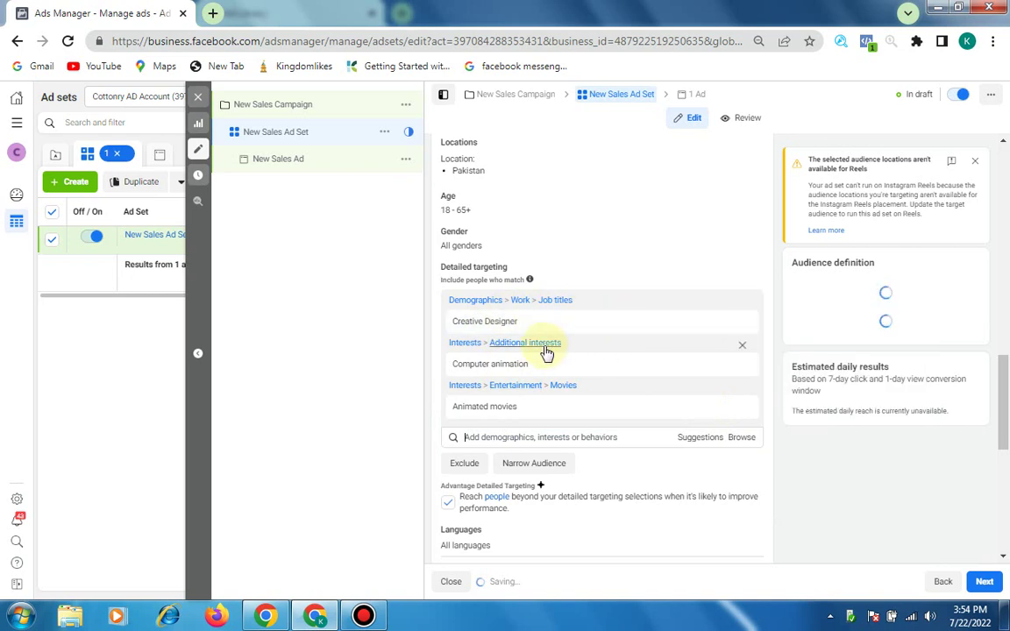
- Review the targeting suggestions related to the Creative Designer, Computer animation and Animated movies selections, and close the list
{"action": "left_click", "coordinate": [700, 437]}
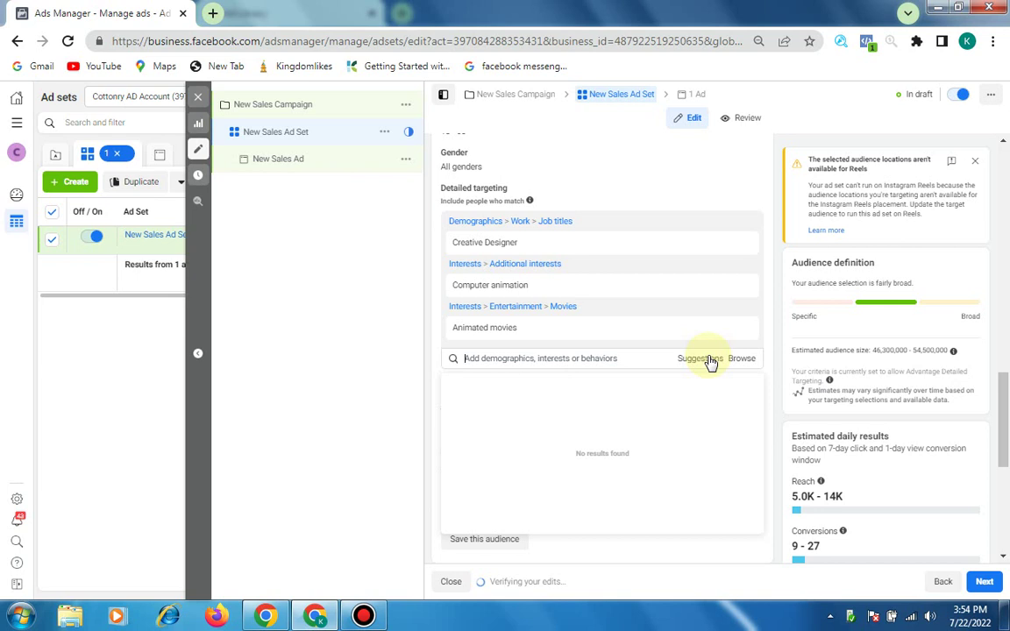
{"action": "left_click", "coordinate": [505, 364]}
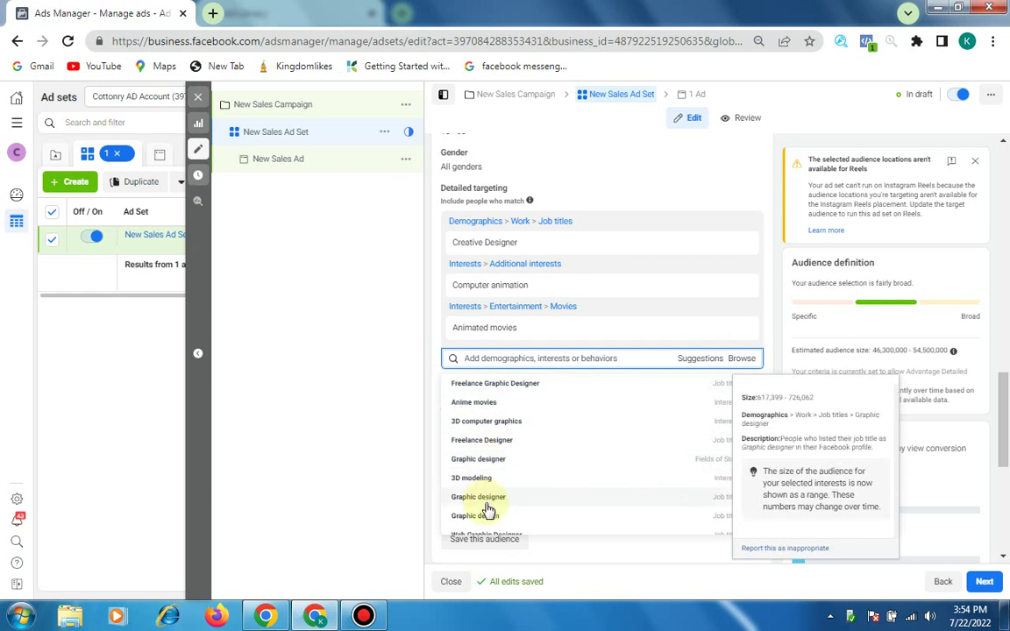
{"action": "scroll", "coordinate": [491, 523], "scroll_direction": "down", "scroll_amount": 2}
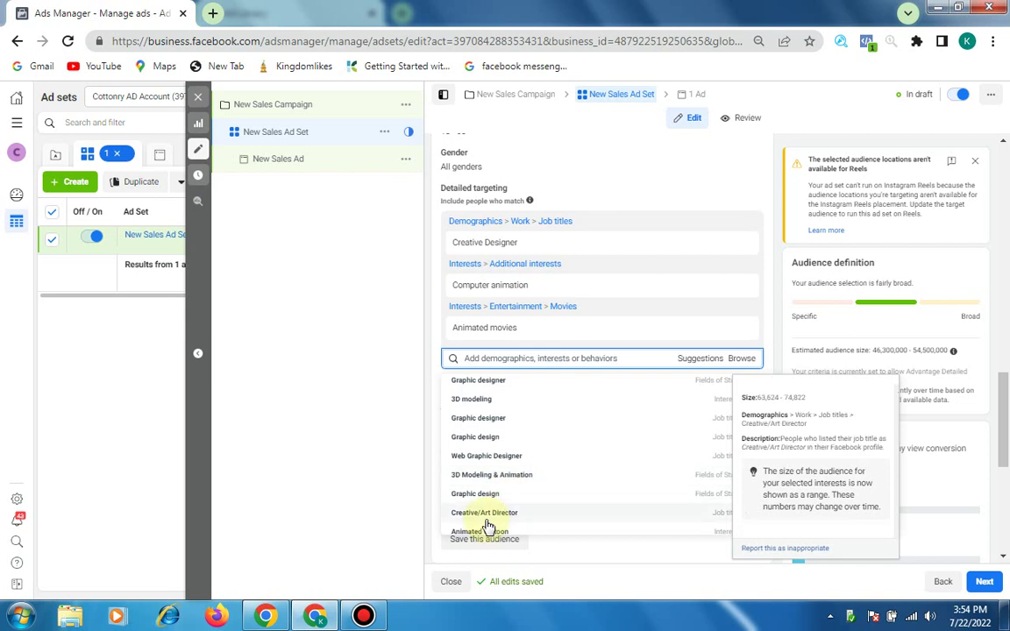
{"action": "left_click", "coordinate": [489, 371]}
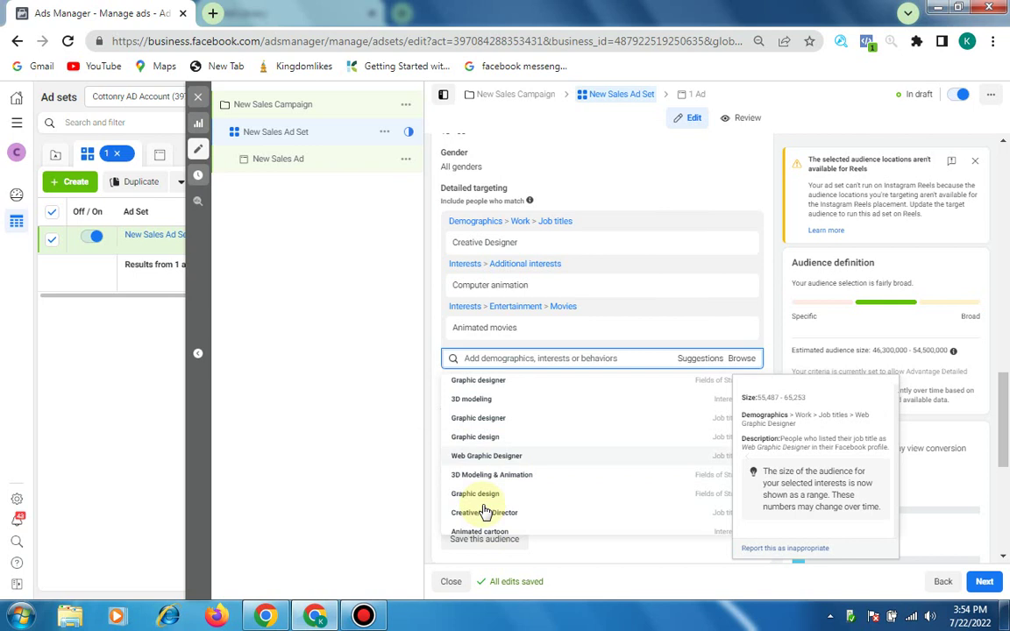
{"action": "scroll", "coordinate": [432, 406], "scroll_direction": "down", "scroll_amount": 2}
{"action": "left_click", "coordinate": [433, 406]}
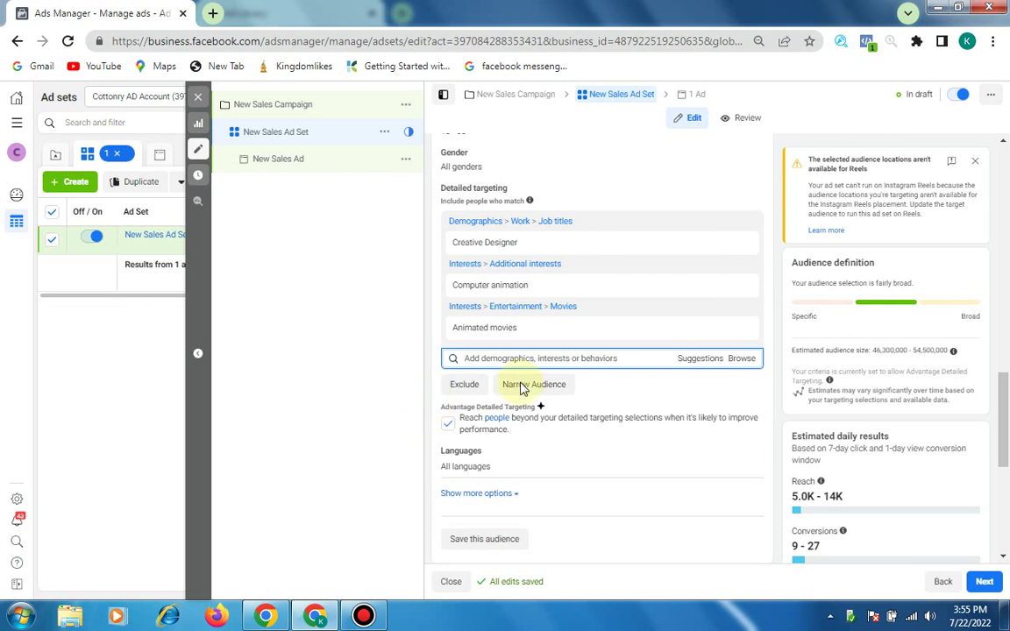
- Browse the Demographics > Work > Industries targeting categories and examine the Arts, Entertainment, Sports and Media and Business Decision Makers entries
{"action": "left_click", "coordinate": [741, 359]}
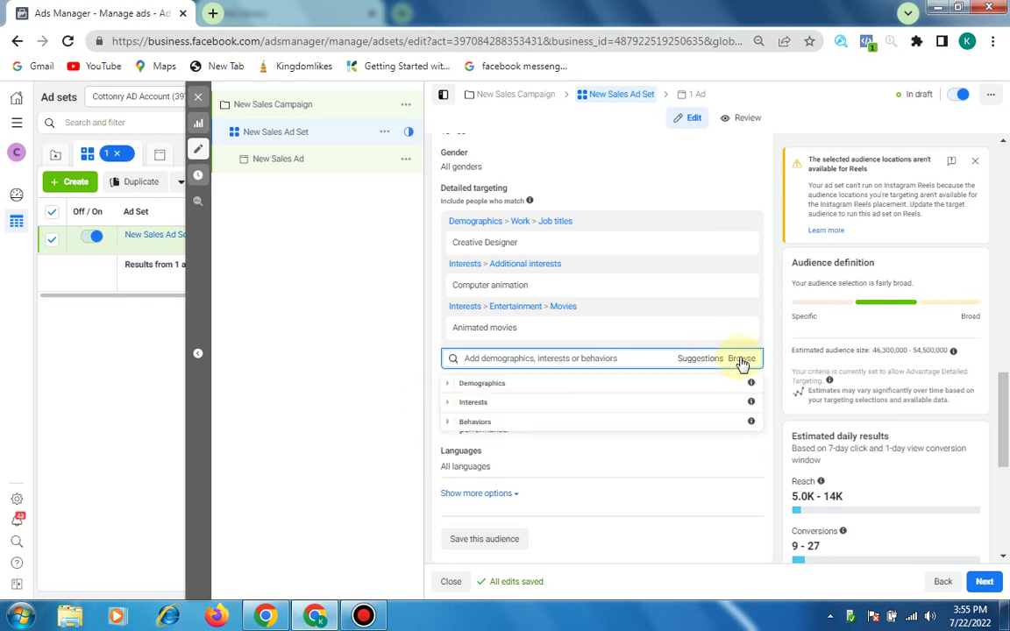
{"action": "left_click", "coordinate": [472, 387]}
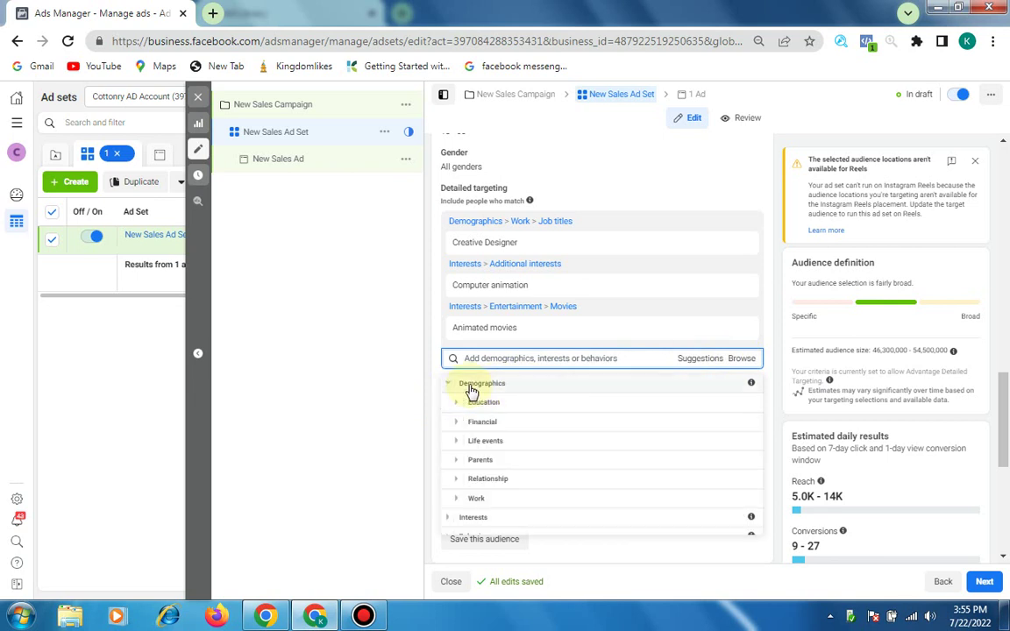
{"action": "left_click", "coordinate": [473, 499]}
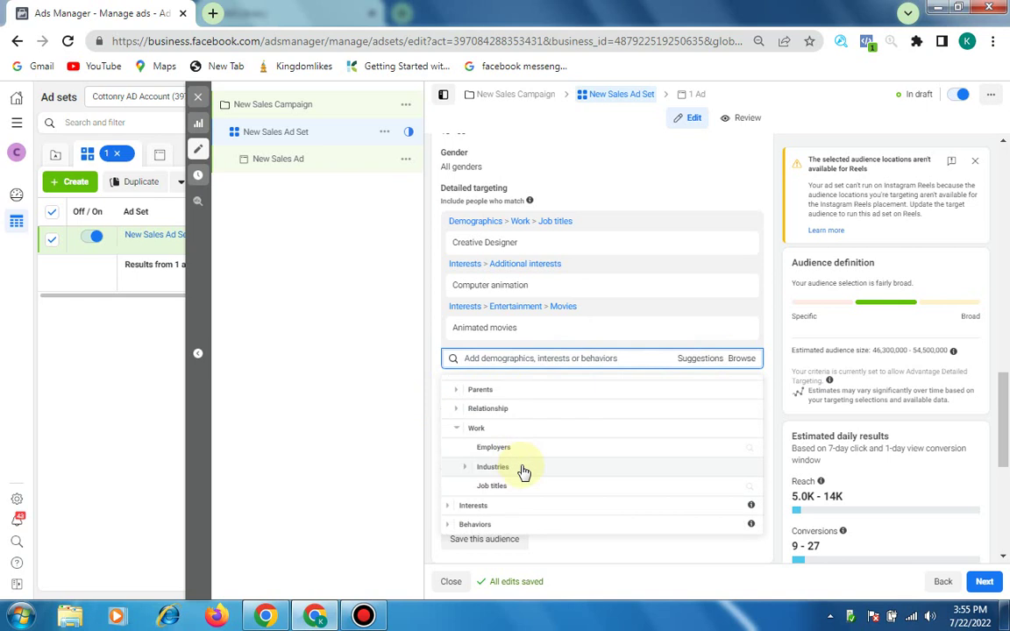
{"action": "left_click", "coordinate": [523, 470]}
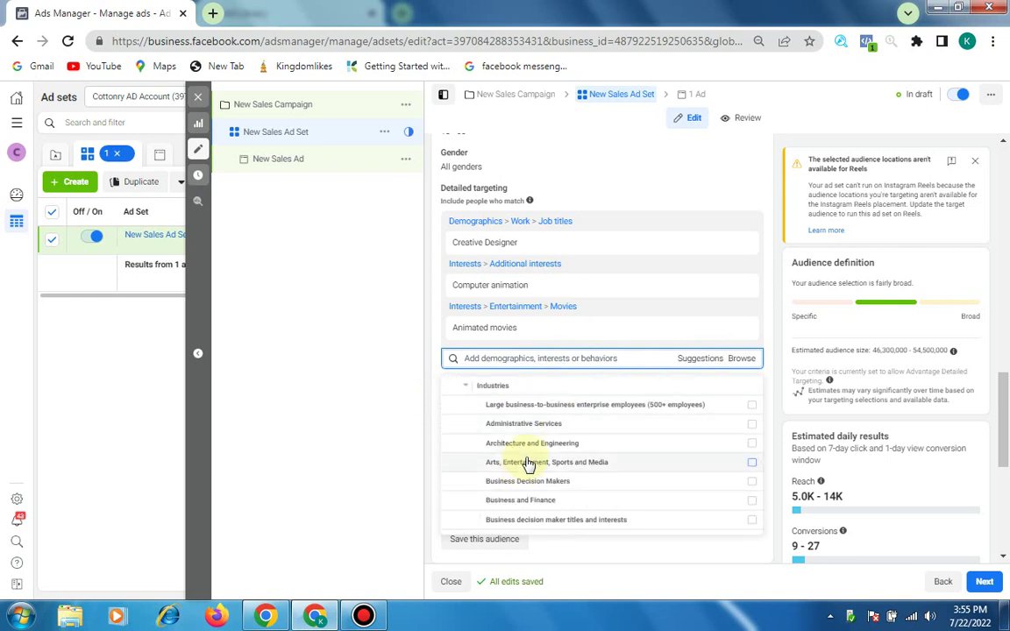
{"action": "scroll", "coordinate": [526, 464], "scroll_direction": "down", "scroll_amount": 1}
{"action": "mouse_move", "coordinate": [515, 391]}
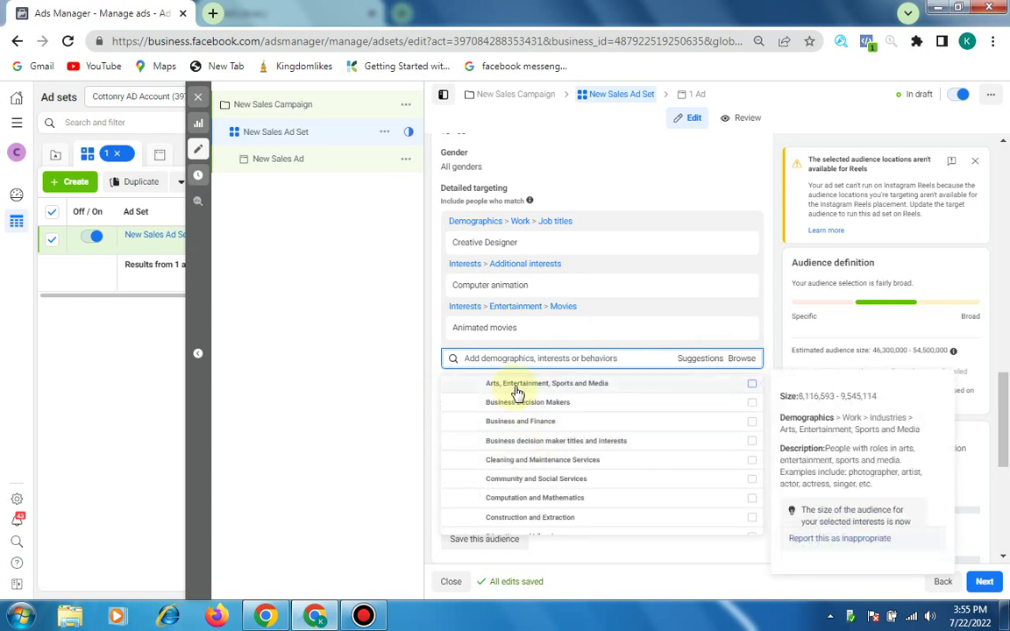
{"action": "scroll", "coordinate": [580, 405], "scroll_direction": "up", "scroll_amount": 1}
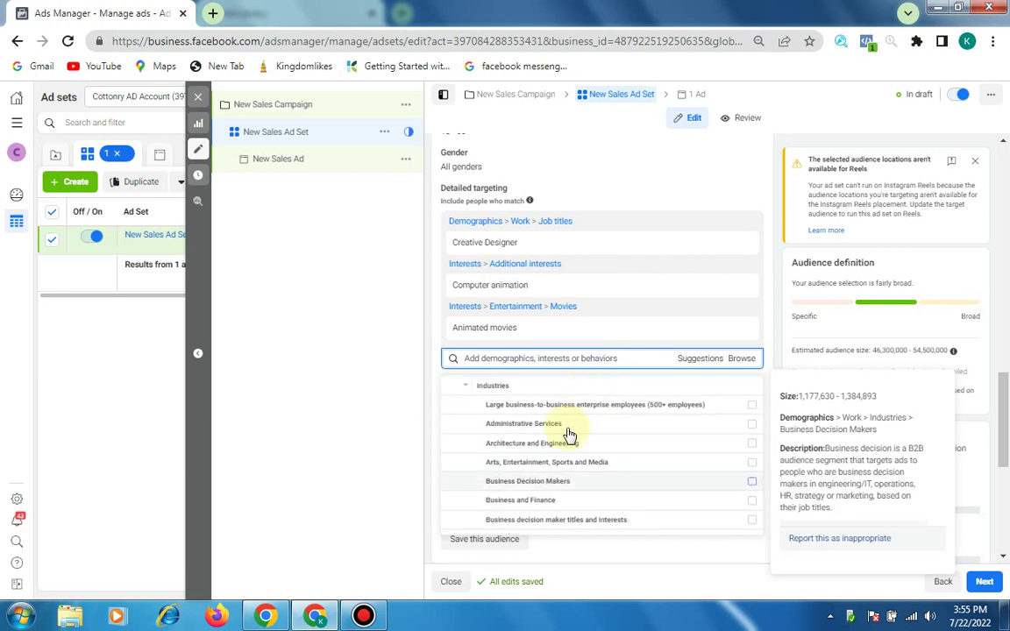
{"action": "mouse_move", "coordinate": [551, 464]}
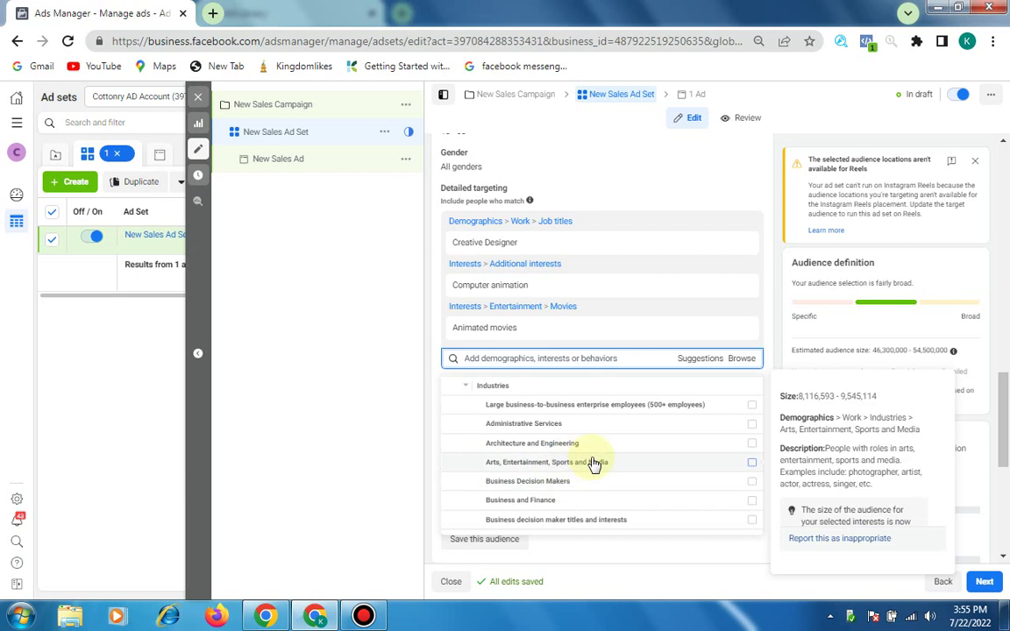
{"action": "scroll", "coordinate": [594, 464], "scroll_direction": "down", "scroll_amount": 1}
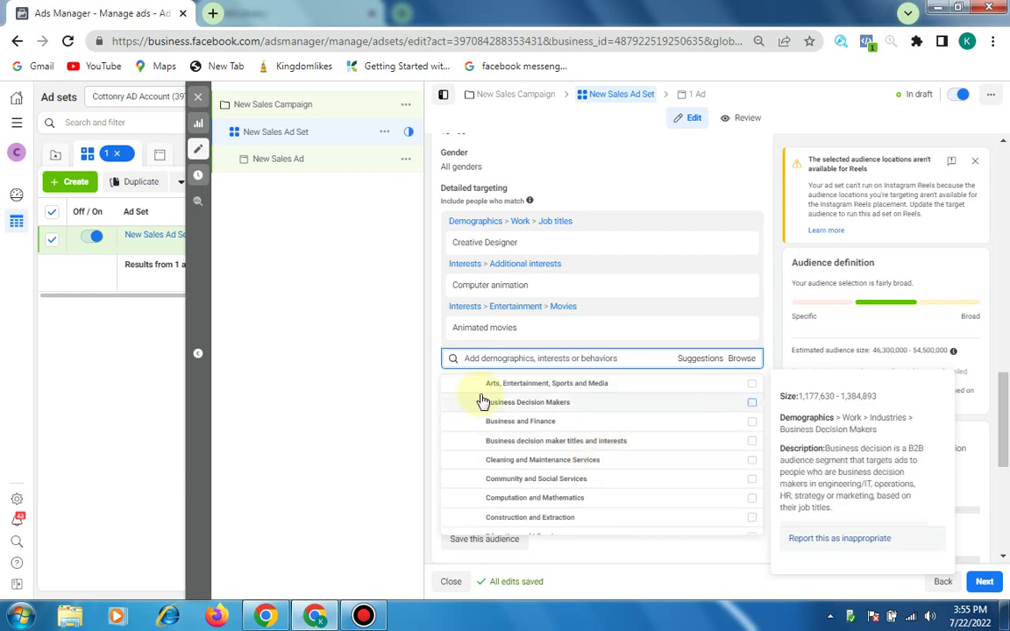
{"action": "scroll", "coordinate": [500, 434], "scroll_direction": "up", "scroll_amount": 1}
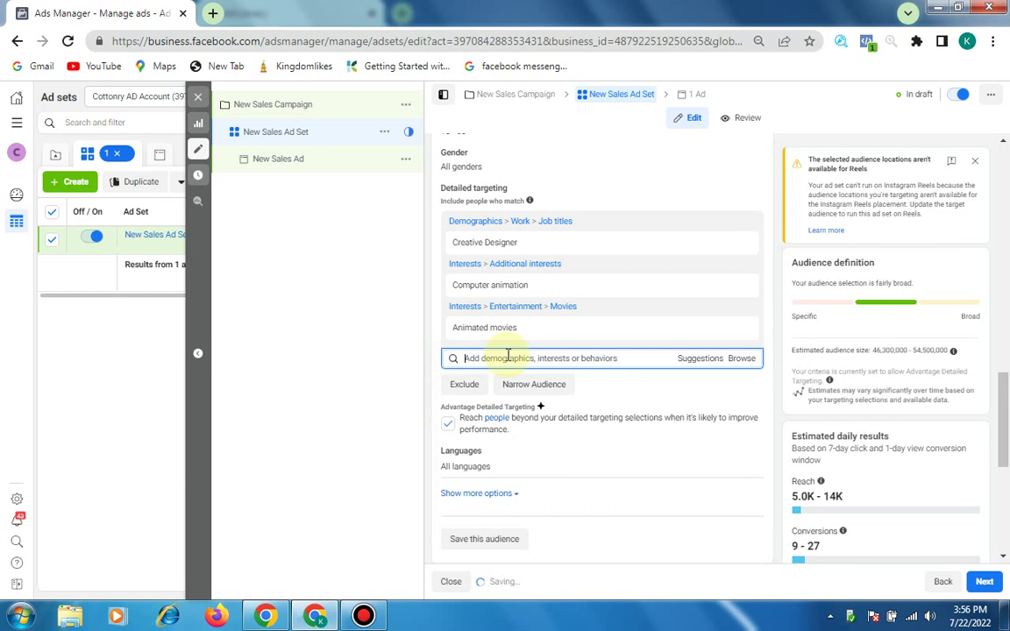
- Search the detailed targeting for "business owners", inspect the suggested audiences, and close the list without adding any
{"action": "left_click", "coordinate": [508, 356]}
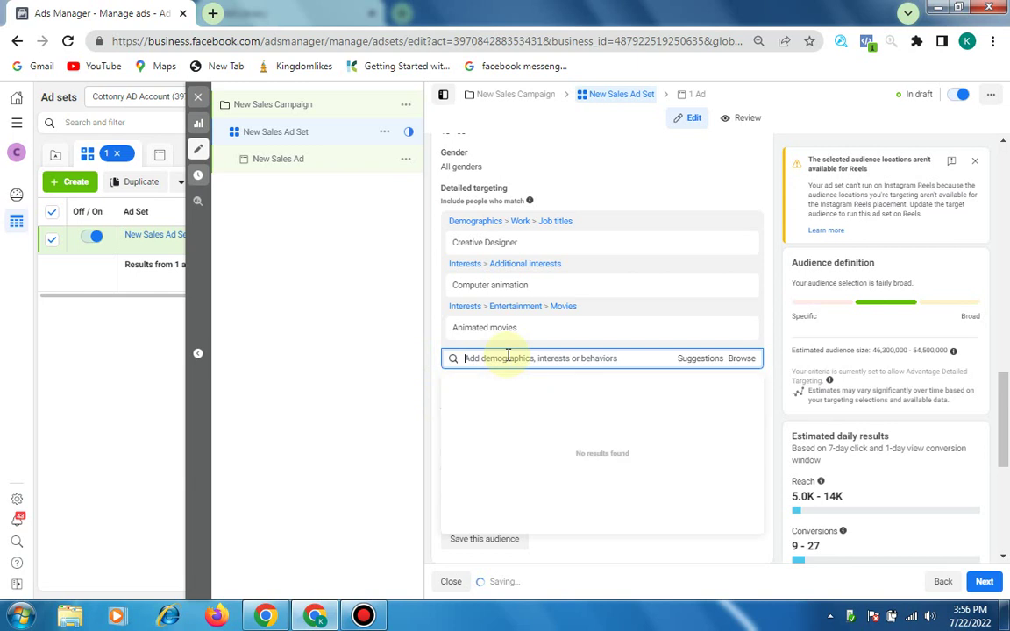
{"action": "type", "text": "business"}
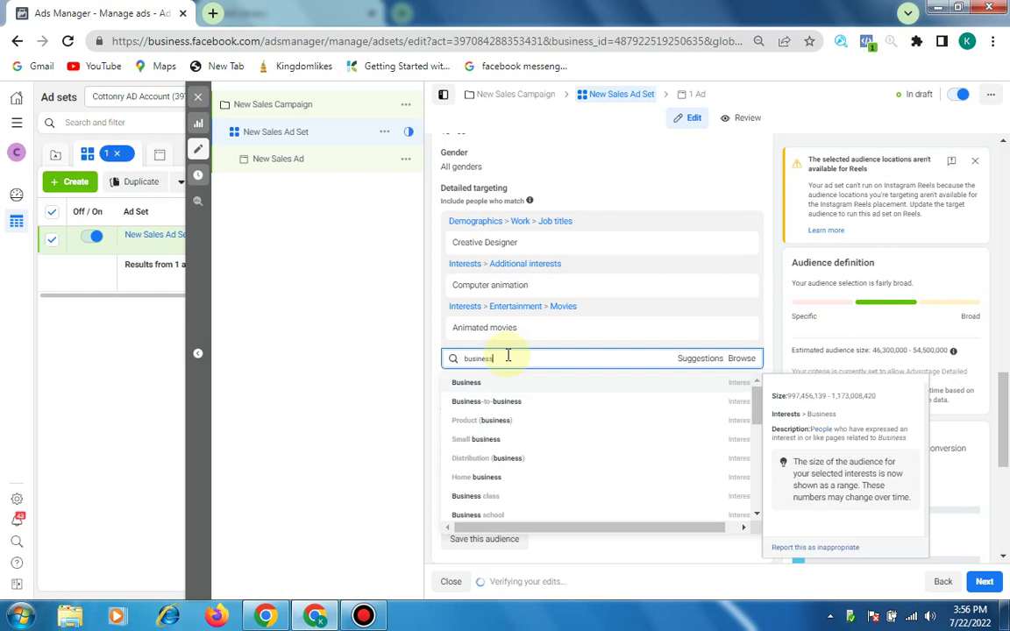
{"action": "type", "text": "owners"}
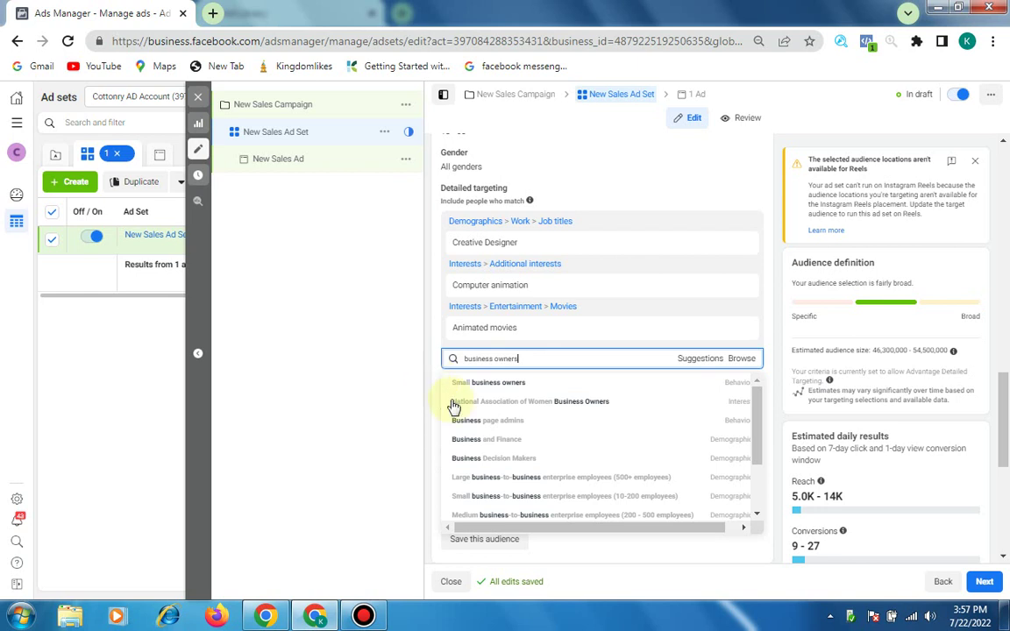
{"action": "mouse_move", "coordinate": [534, 478]}
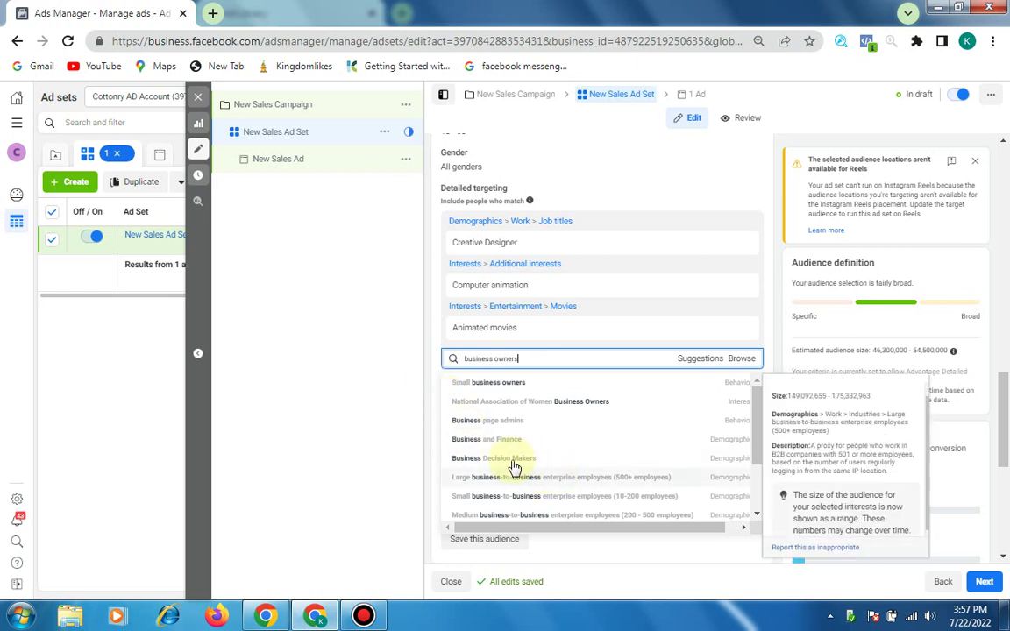
{"action": "left_click", "coordinate": [436, 369]}
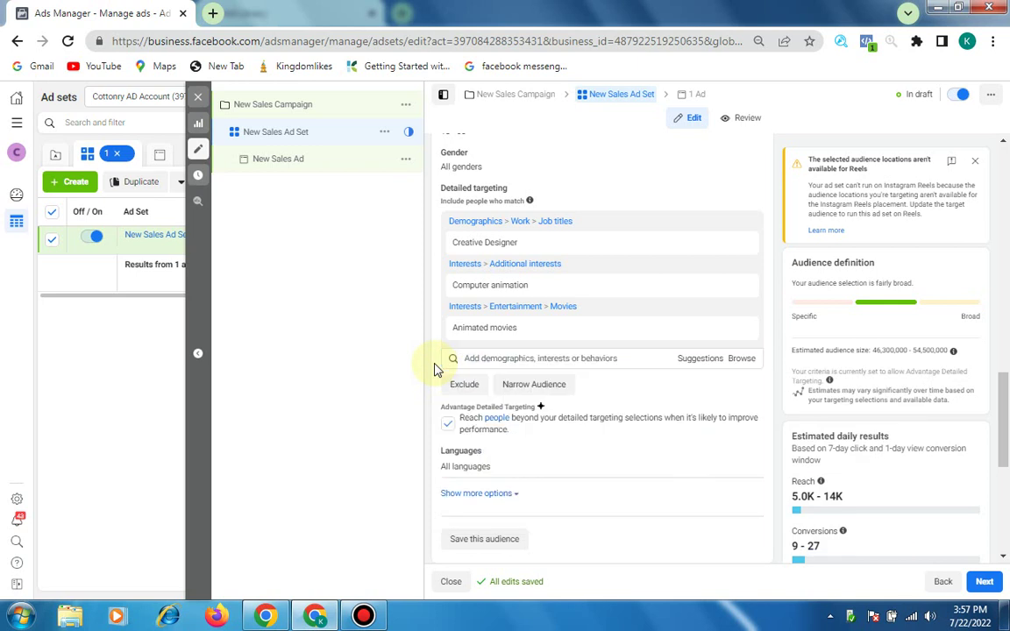
- Search the detailed targeting for "cartoon" and look through the suggested interests, employers and schools
{"action": "left_click", "coordinate": [501, 359]}
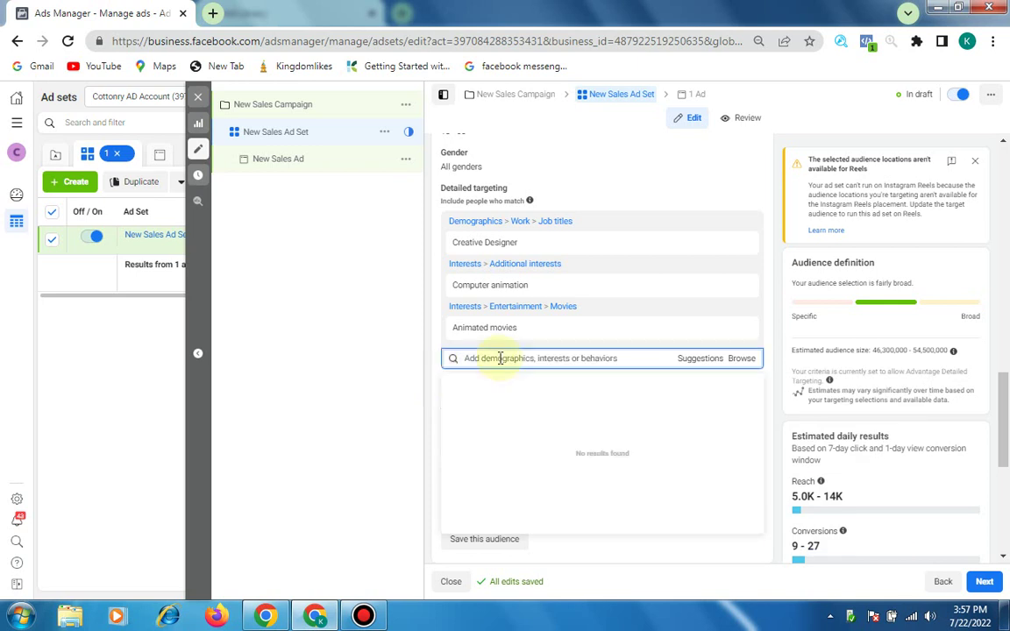
{"action": "type", "text": "ca"}
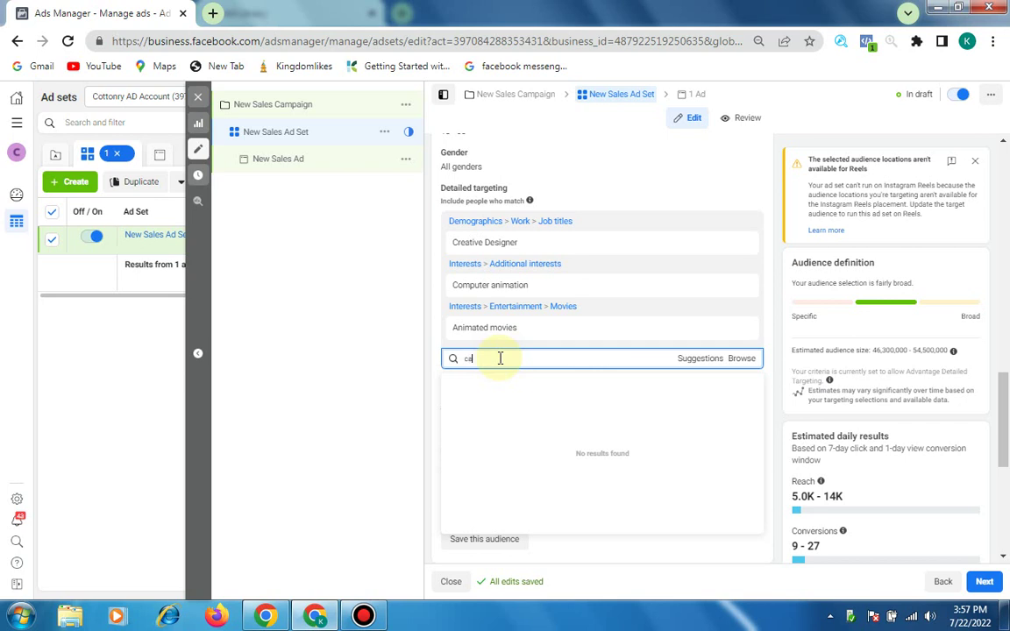
{"action": "type", "text": "rtoonn"}
{"action": "key", "text": "BackSpace"}
{"action": "key", "text": "BackSpace"}
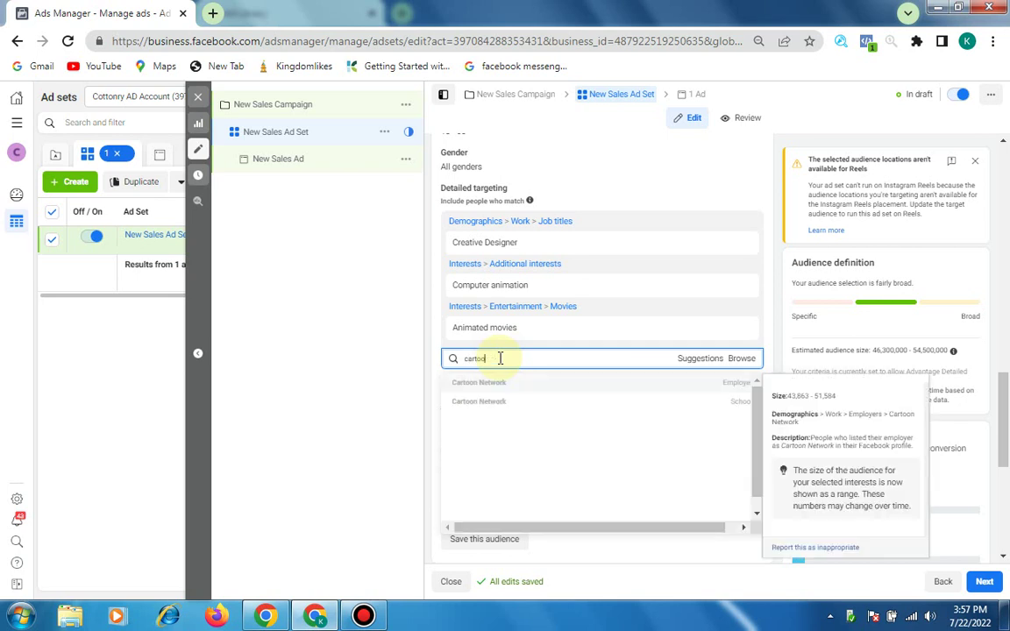
{"action": "type", "text": "n"}
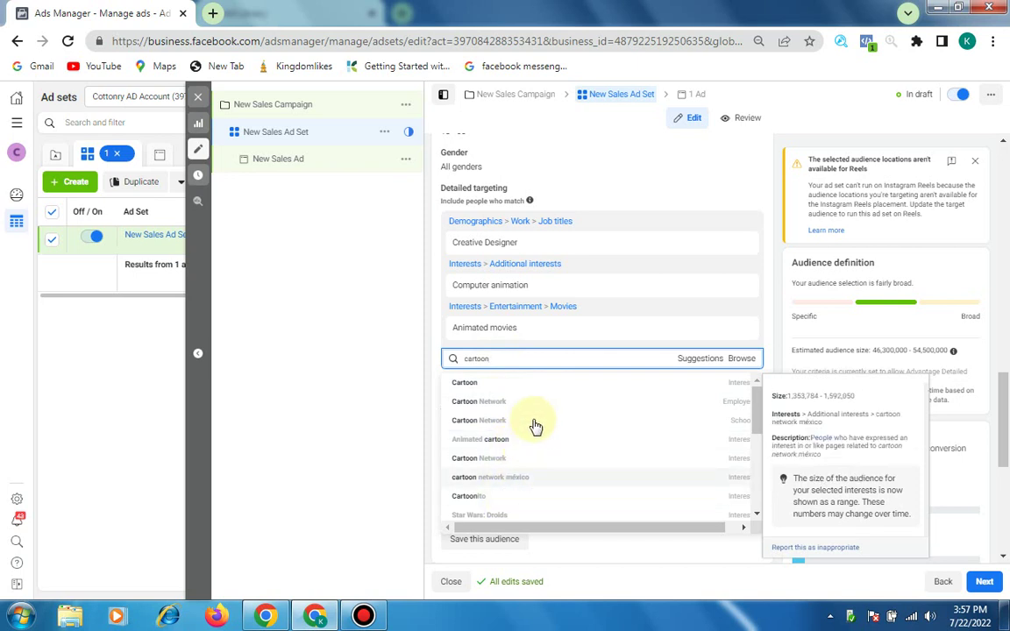
{"action": "key", "text": "BackSpace"}
{"action": "type", "text": "n"}
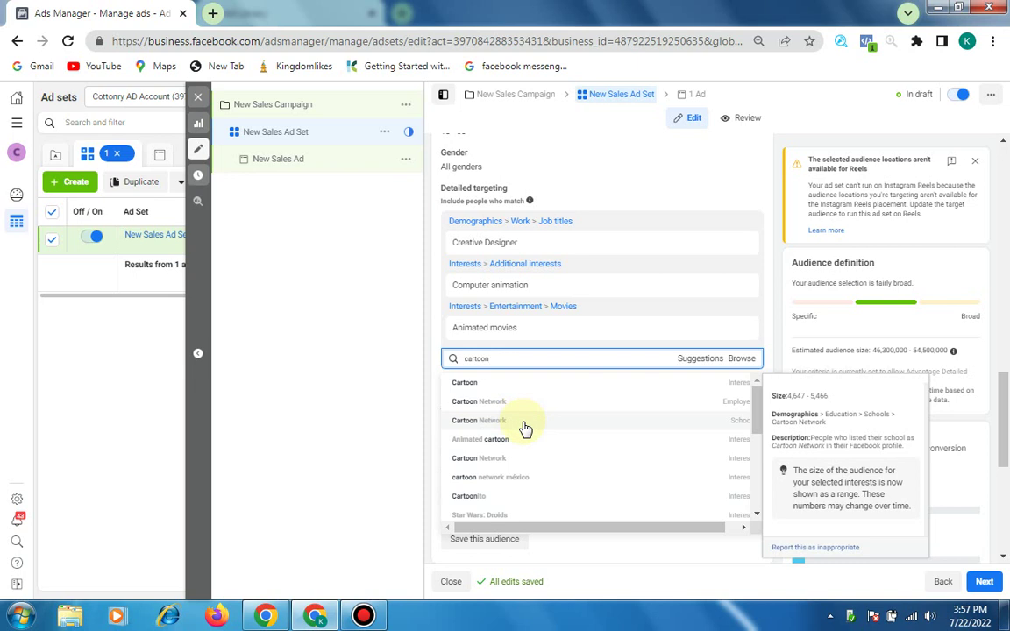
{"action": "scroll", "coordinate": [524, 430], "scroll_direction": "down", "scroll_amount": 3}
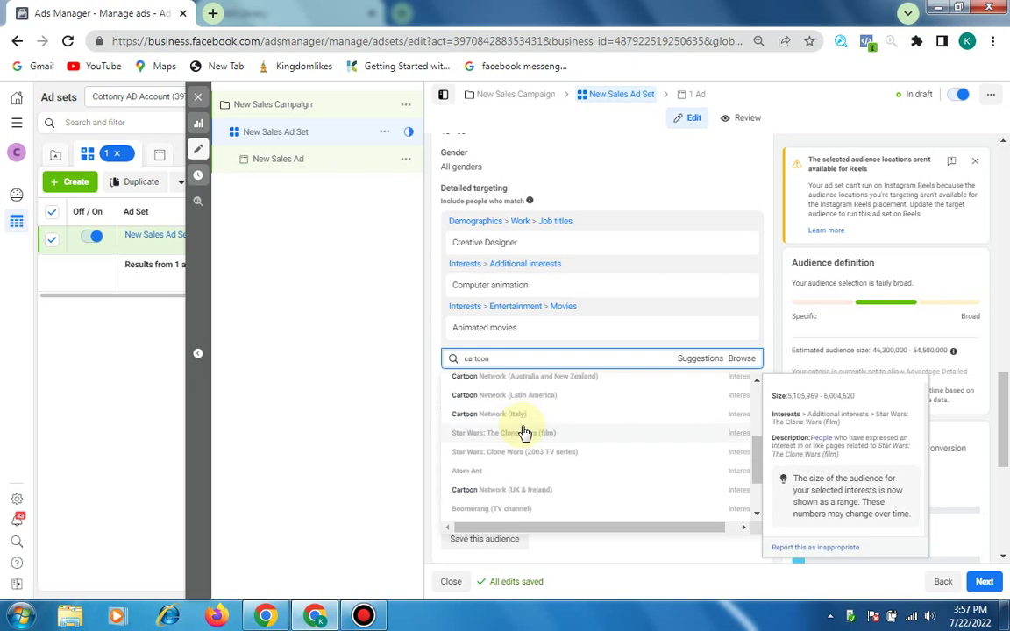